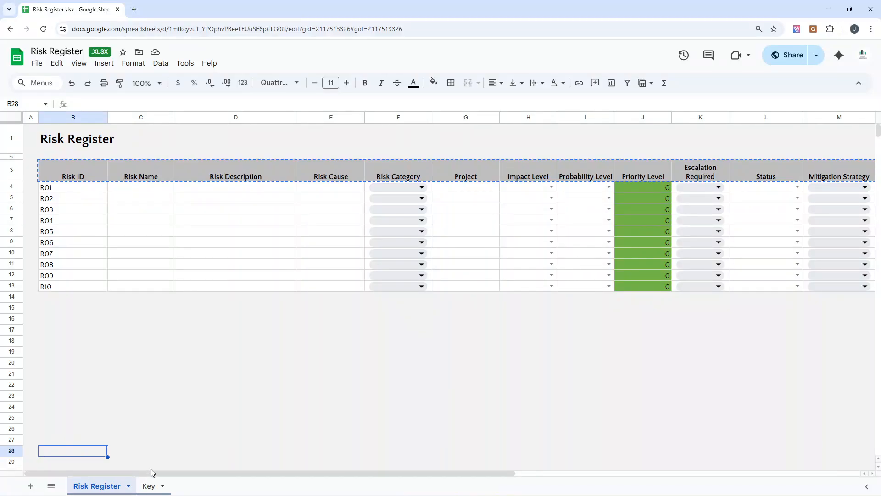
Step: Look over the Key sheet and the Risk Register sheet's title, Risk ID header and blank surrounding cells
left_click(148, 486)
left_click(117, 486)
left_click(31, 136)
left_click(176, 298)
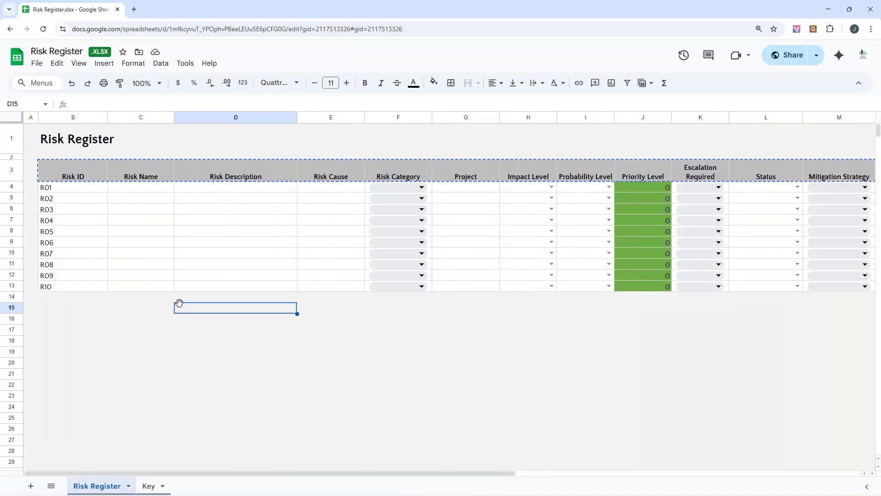
left_click(157, 299)
left_click(34, 136)
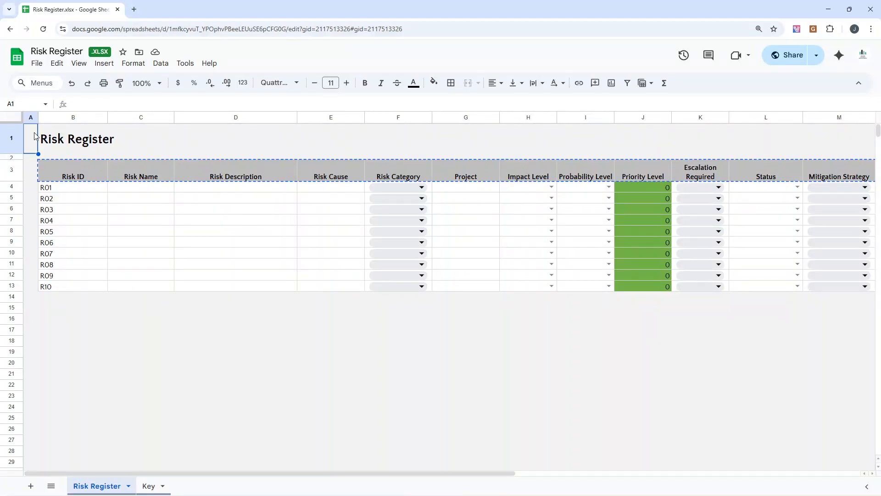
left_click(60, 143)
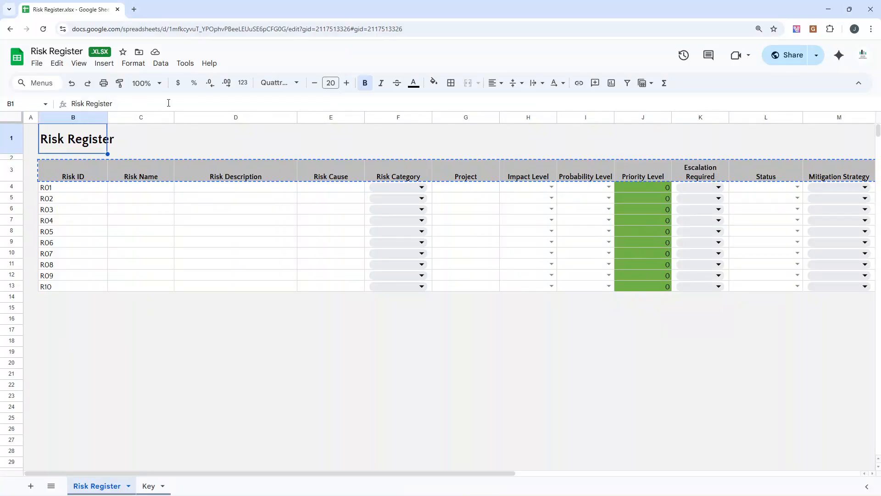
left_click(94, 174)
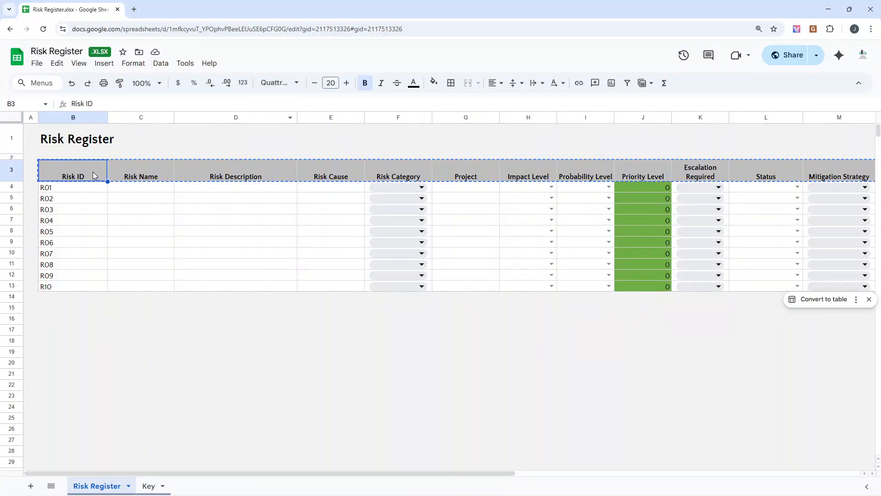
left_click(117, 321)
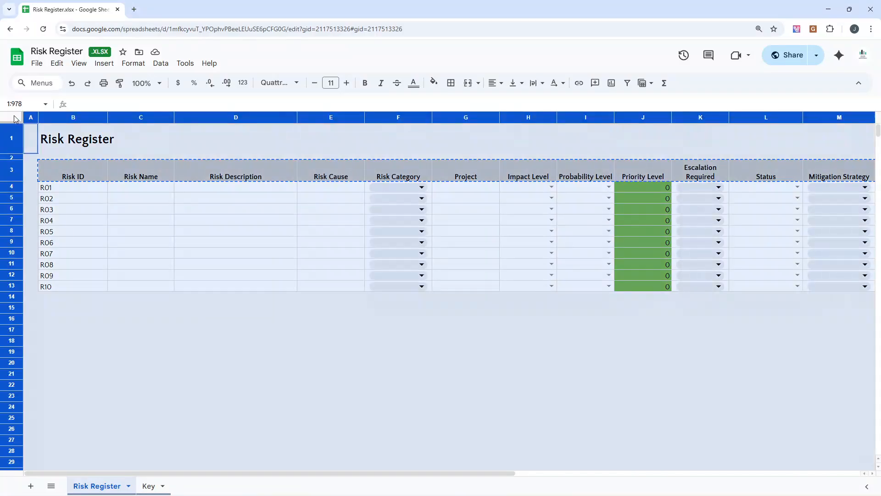
Step: View the fill colour options for the entire Risk Register sheet and close them without choosing one
left_click(14, 119)
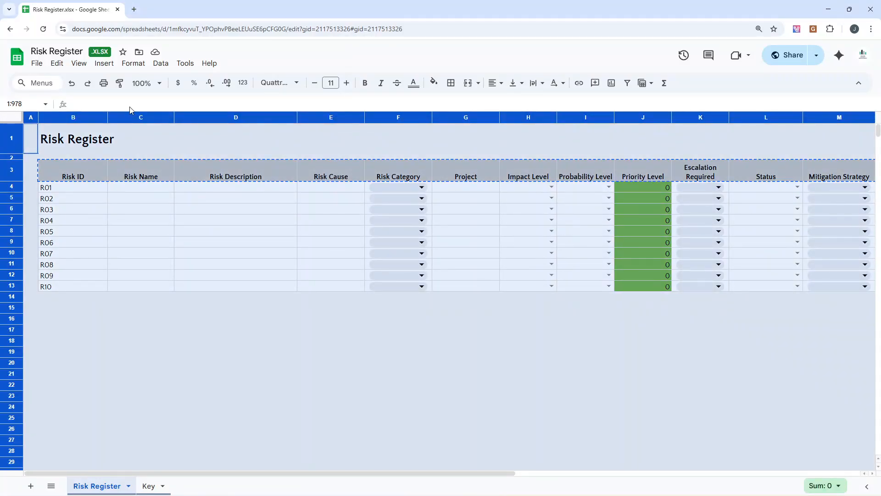
left_click(434, 83)
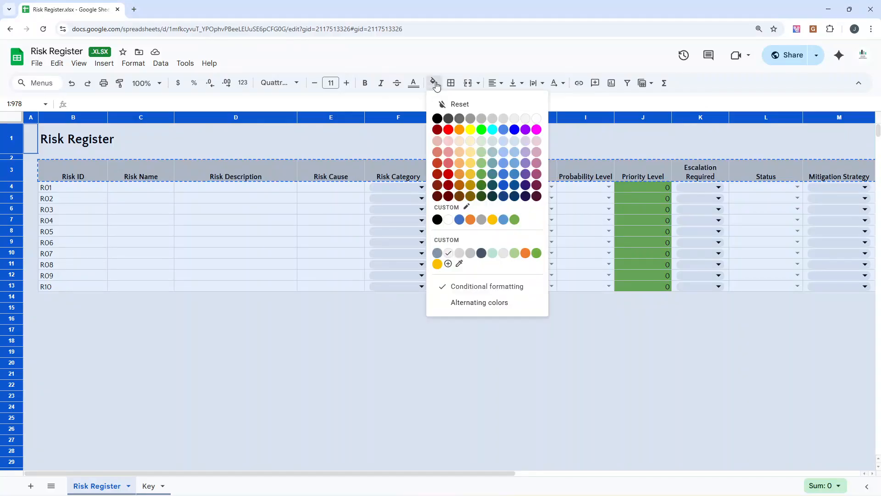
left_click(340, 296)
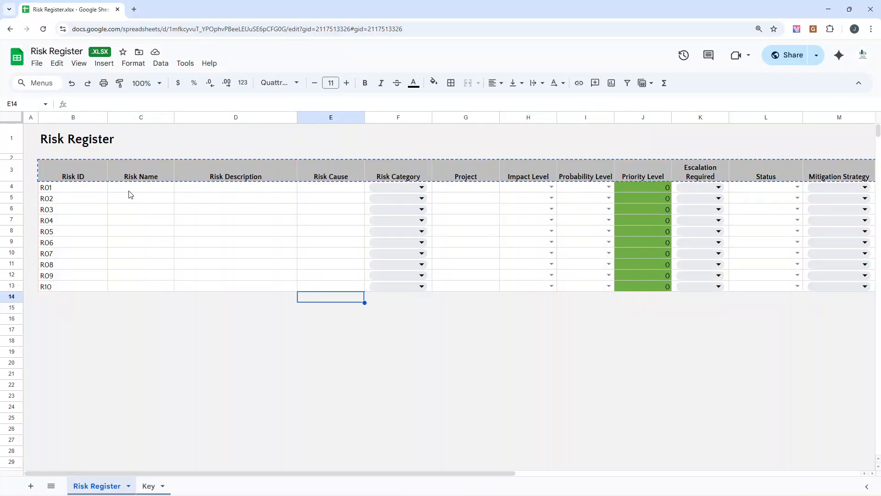
Step: Examine the sheet title, the Risk ID header and the ID text in cell B4, leaving its content as it is
left_click(56, 146)
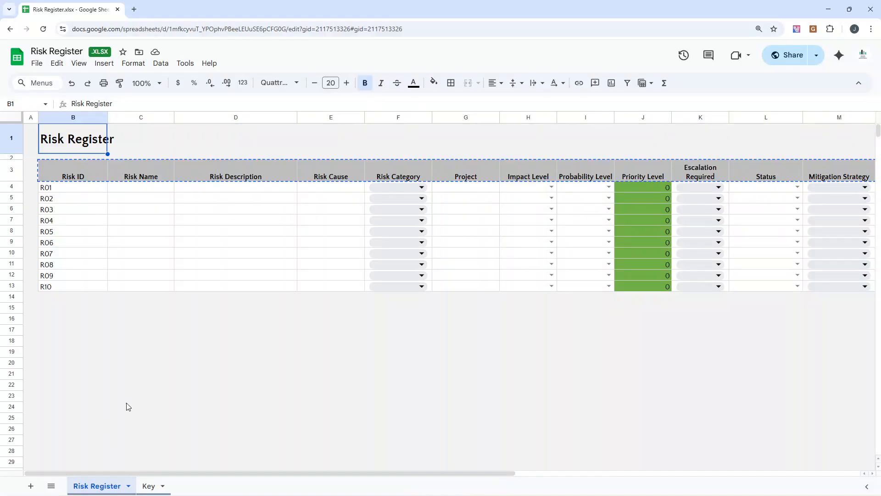
left_click_drag(125, 405, 126, 396)
left_click(90, 179)
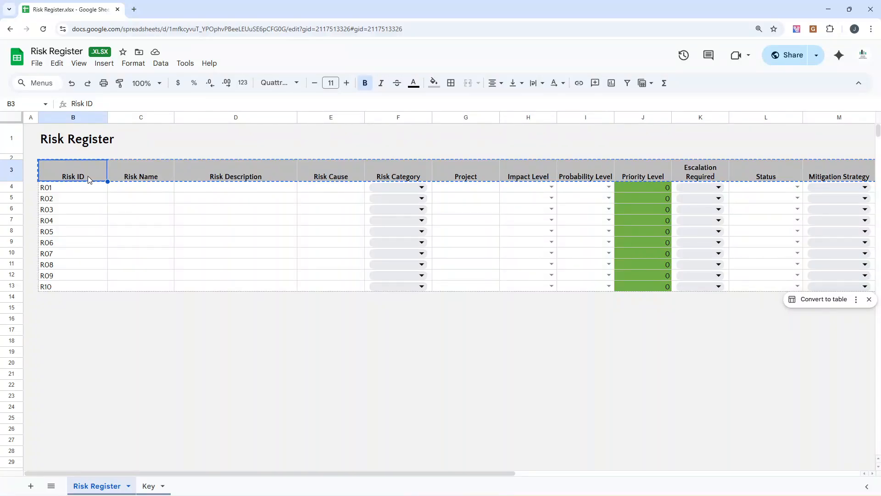
left_click(78, 191)
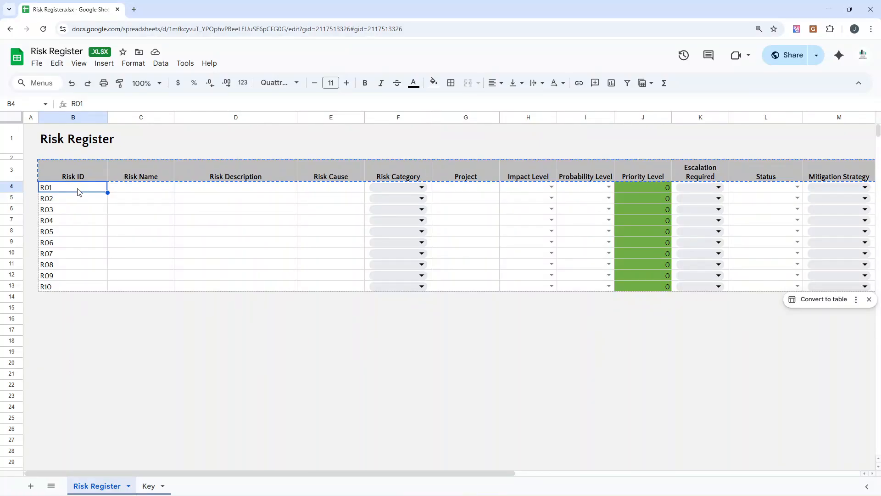
double_click(78, 189)
left_click_drag(40, 187, 54, 189)
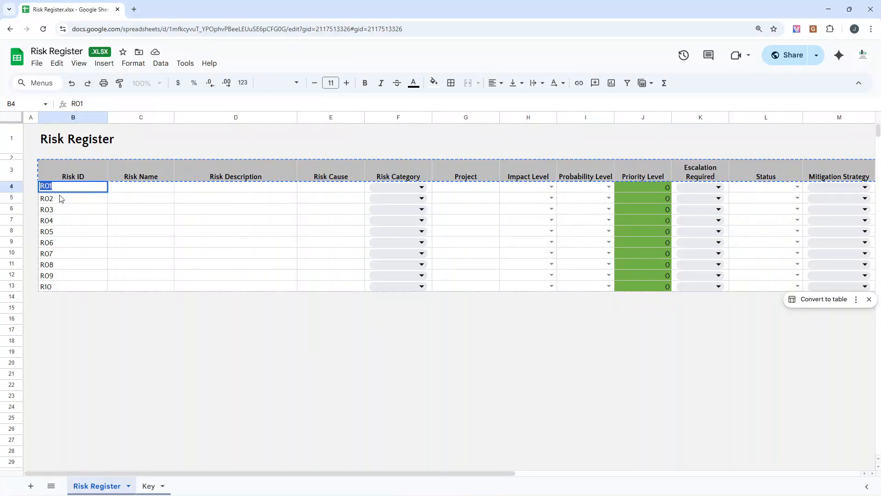
key("Escape")
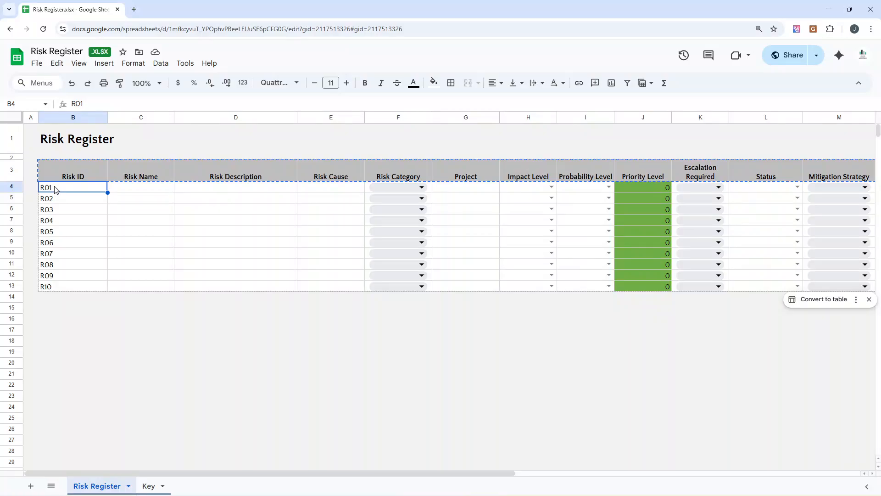
double_click(54, 186)
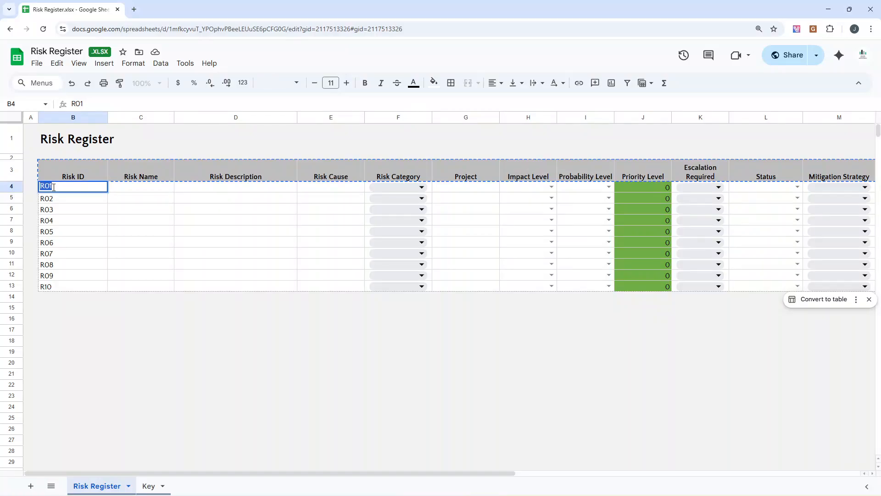
left_click(165, 341)
Step: Review the Risk Name and Risk Description columns and make the Risk Description column slightly wider
left_click(143, 170)
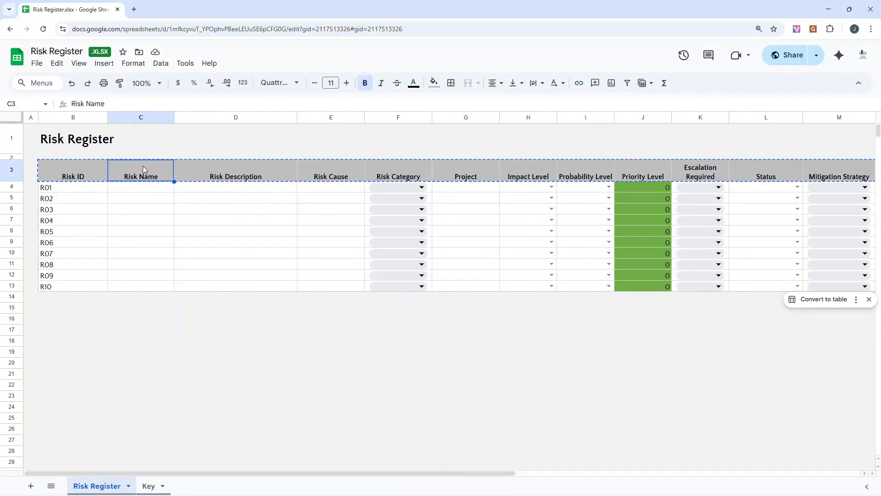
left_click(147, 188)
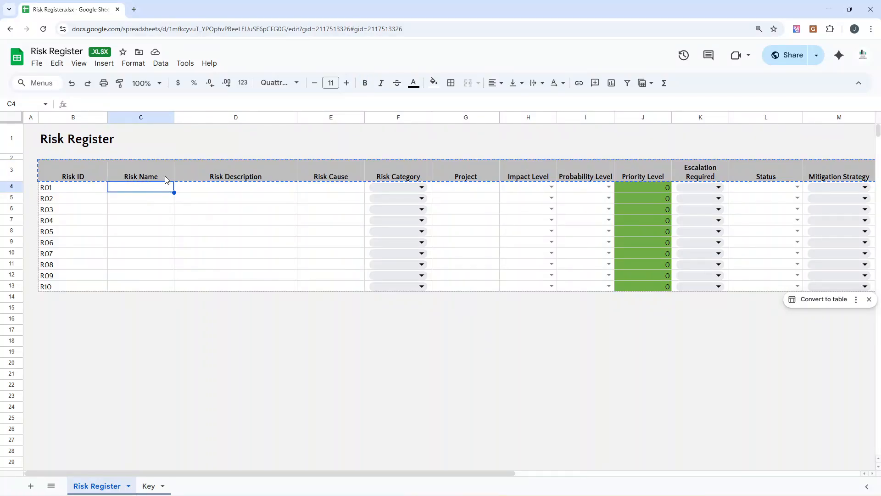
left_click(203, 179)
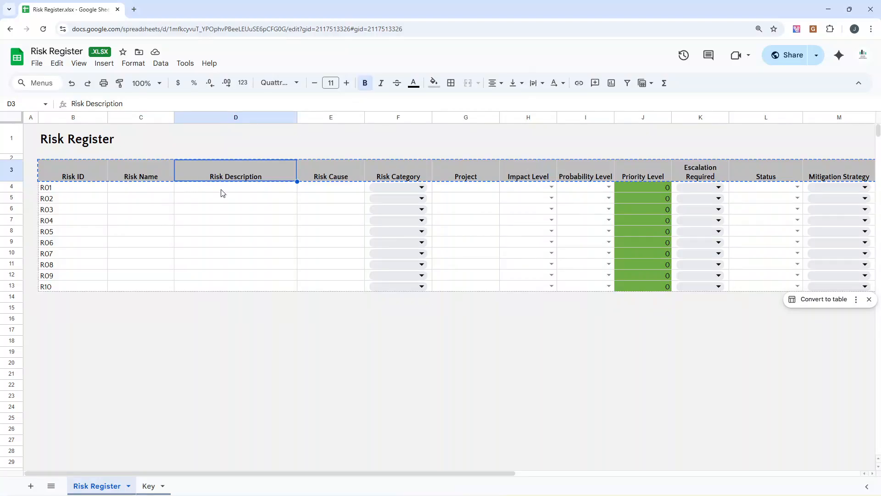
left_click(222, 193)
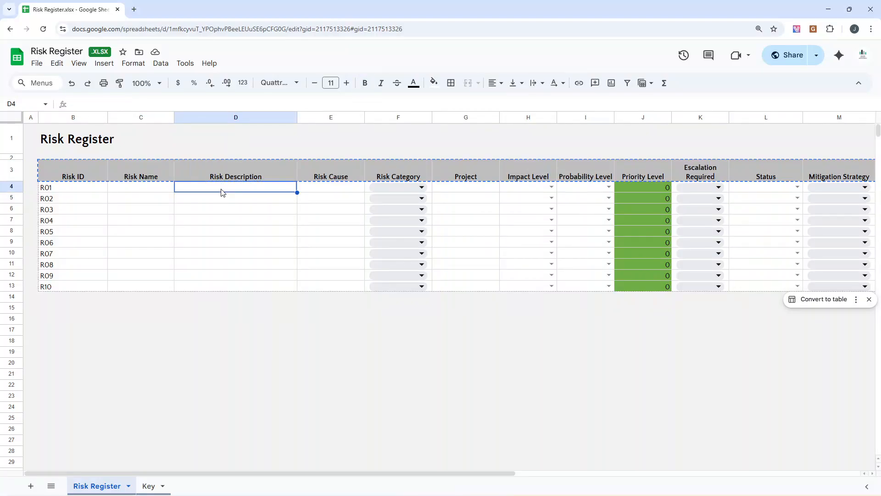
left_click_drag(298, 117, 325, 116)
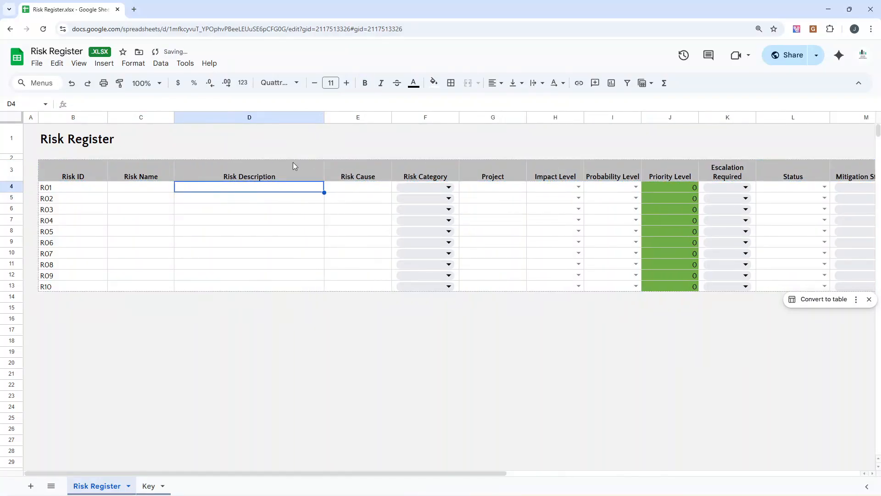
Step: Examine the Risk Cause and Risk Category columns, including the category choices offered for risk R01
left_click(345, 193)
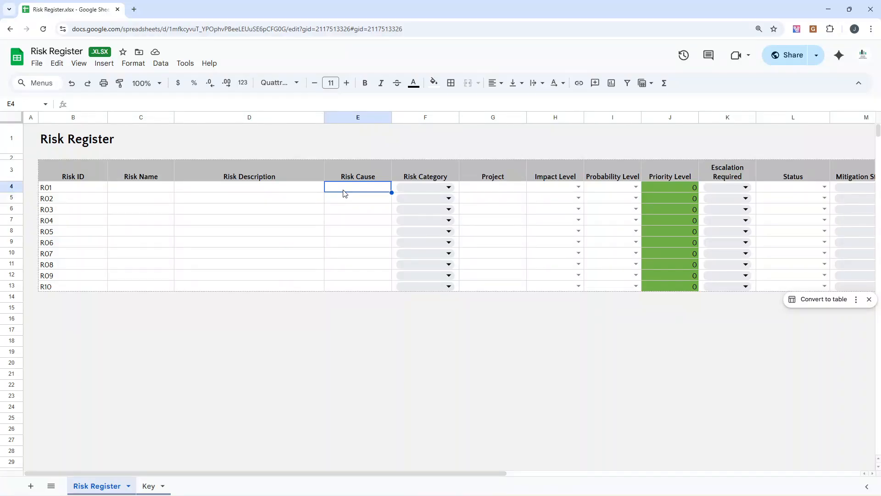
left_click(421, 176)
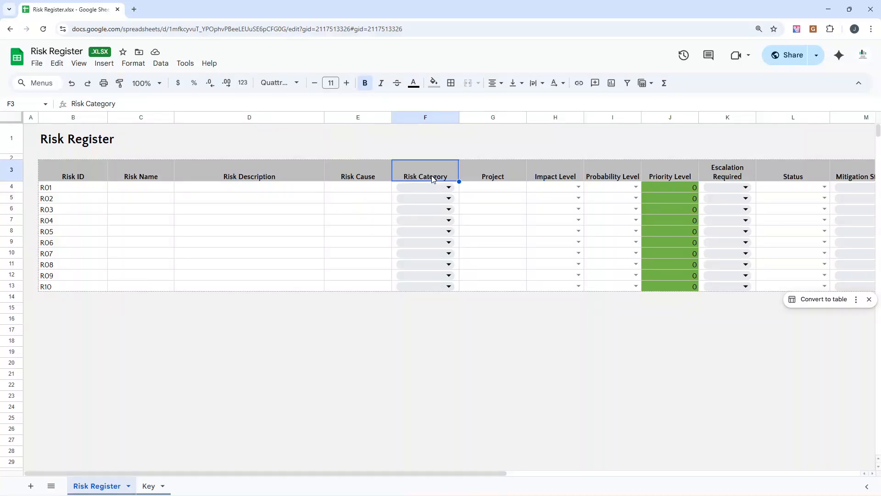
left_click(450, 189)
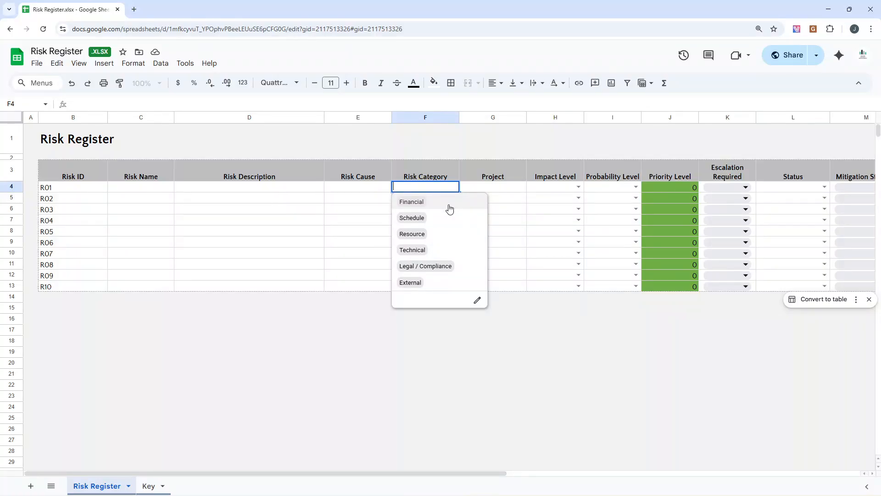
left_click(385, 188)
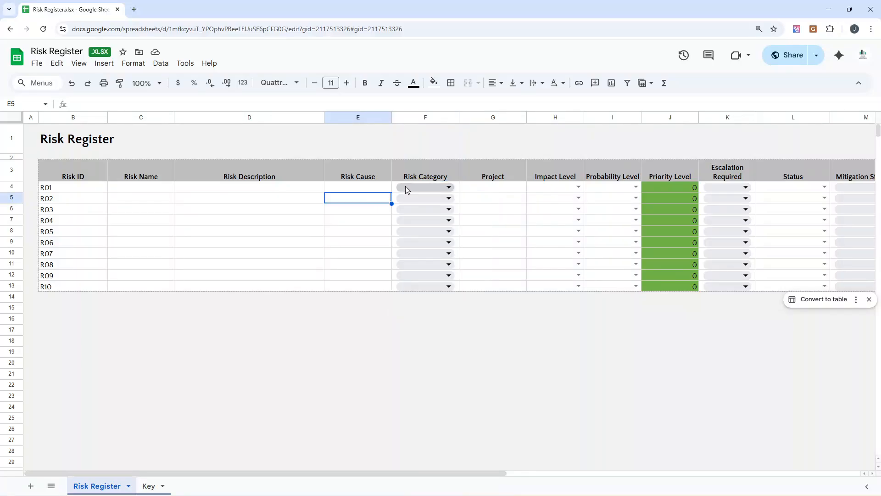
double_click(406, 186)
left_click(389, 192)
left_click(394, 191)
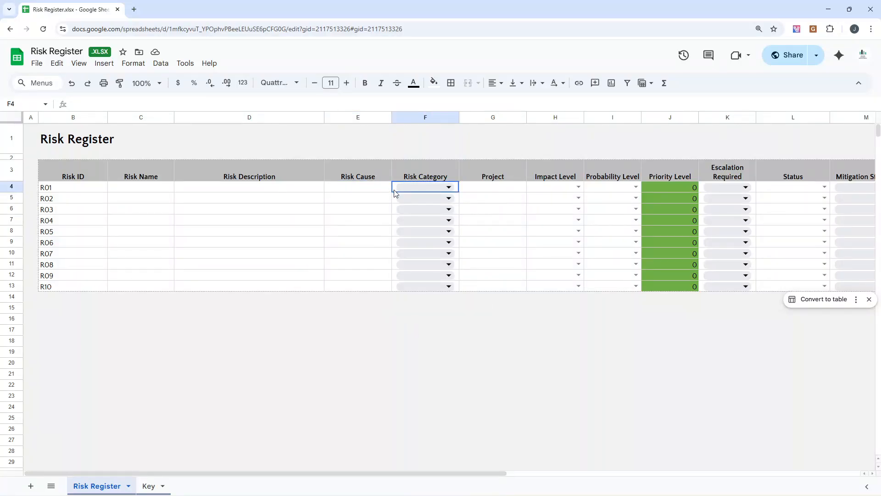
Step: Open the dropdown data validation rule for the Risk Category cells F4:F13
left_click_drag(397, 190, 398, 285)
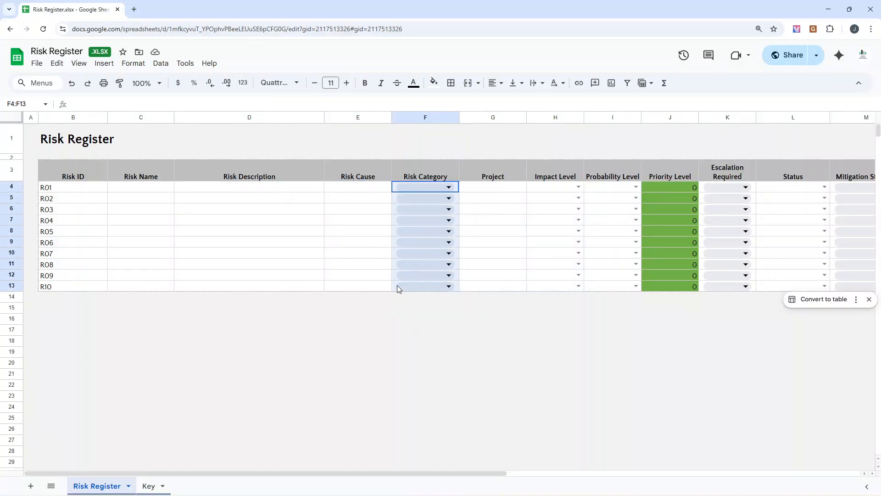
right_click(397, 240)
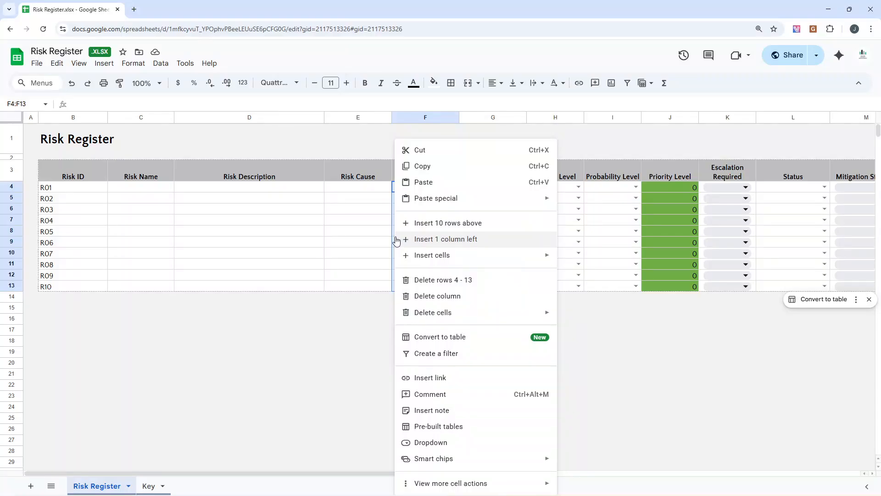
left_click(439, 443)
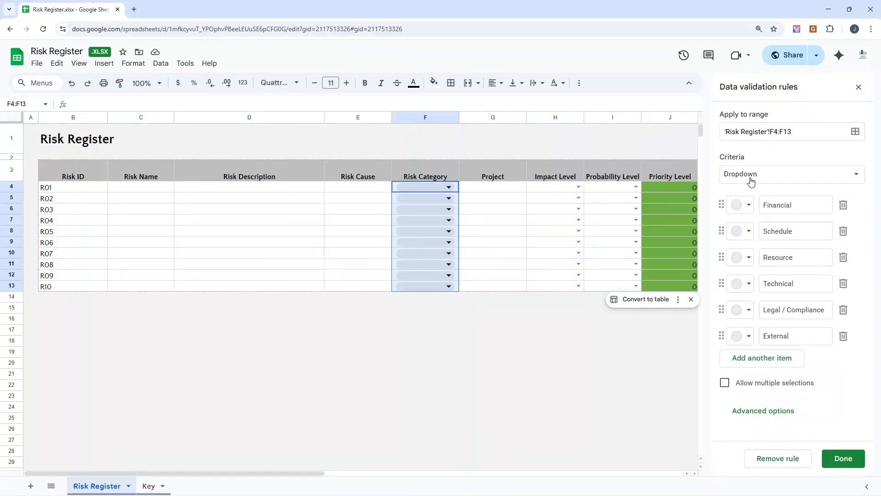
Step: Go through the Risk Category dropdown items, add a blank item to the list and delete it again
left_click(771, 205)
left_click(780, 231)
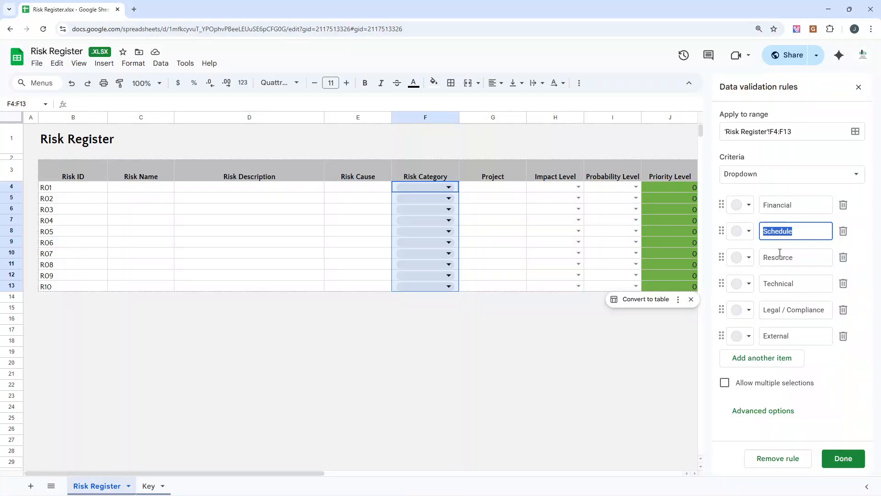
left_click(780, 256)
left_click(764, 359)
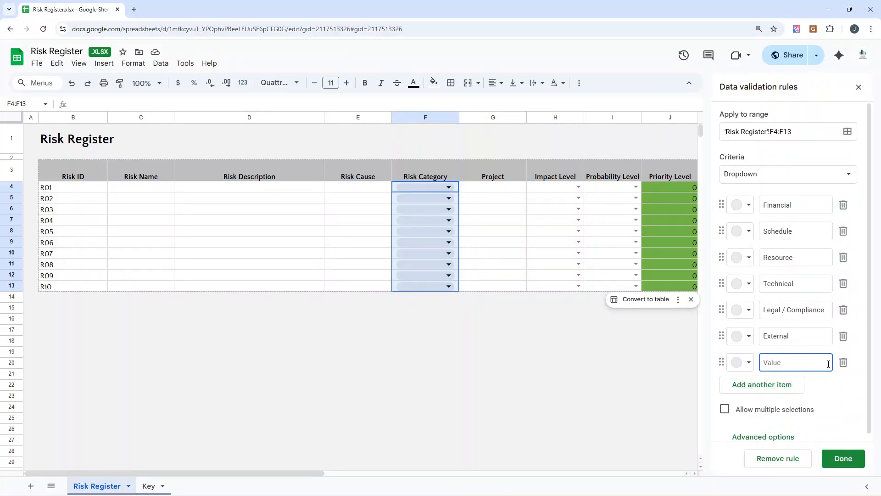
left_click(844, 362)
Step: Preview colour choices for the Financial and Schedule dropdown items and close the data validation rules
left_click(744, 206)
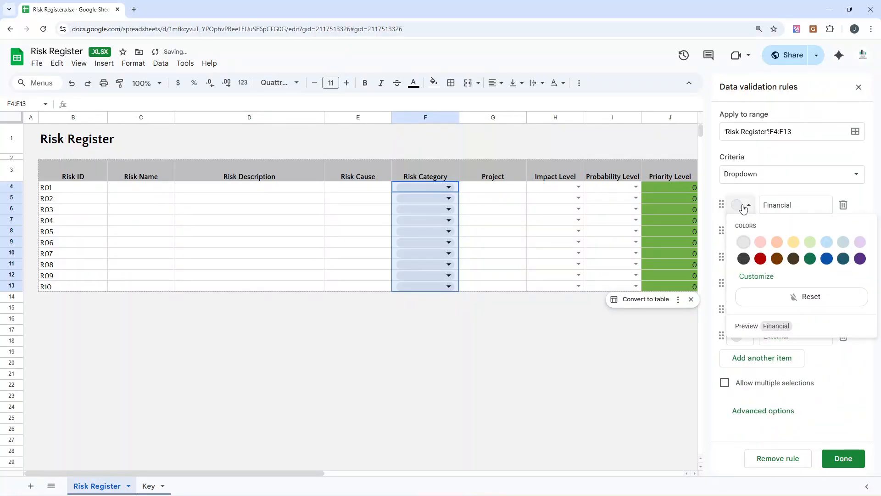
left_click(810, 242)
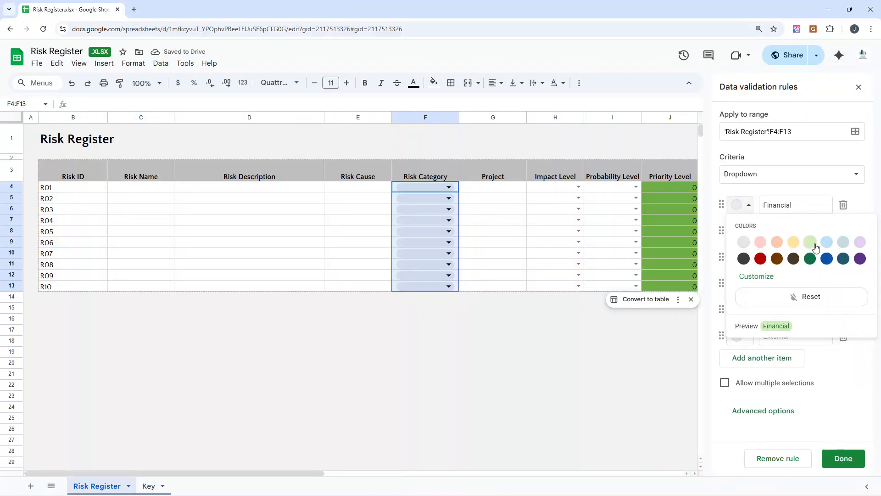
left_click(748, 206)
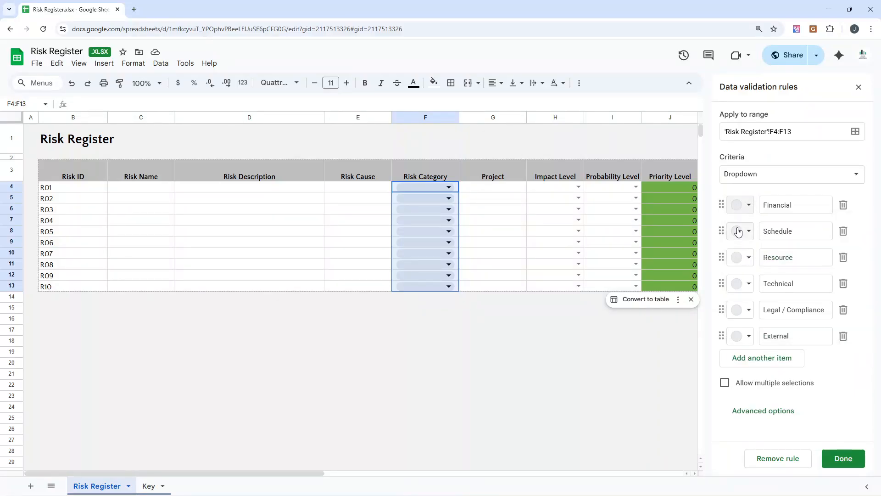
left_click(745, 207)
left_click(744, 206)
left_click(744, 207)
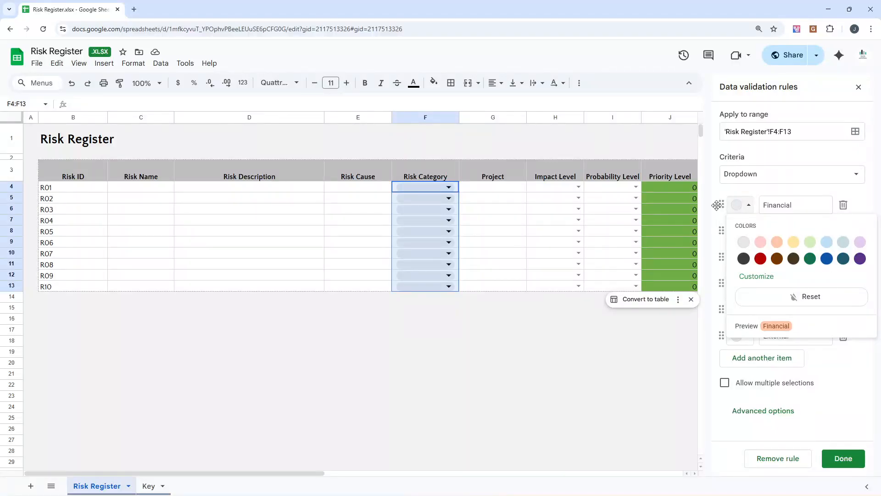
left_click(741, 205)
left_click(741, 231)
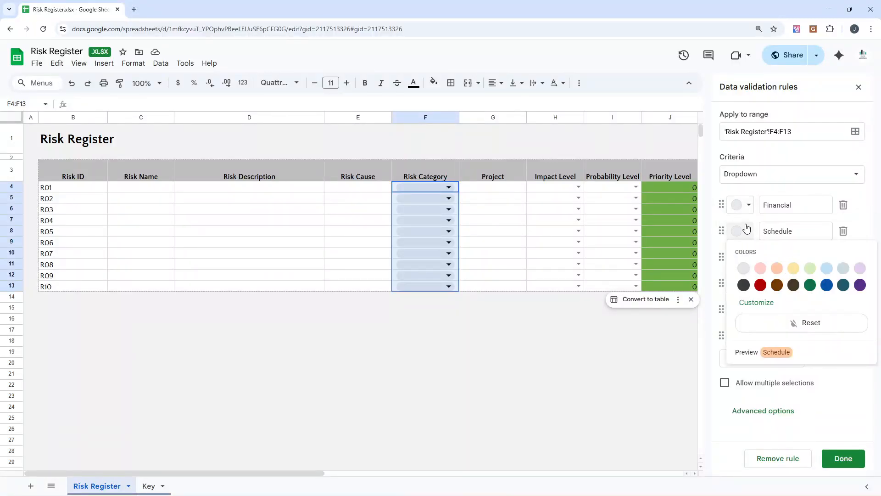
left_click(741, 205)
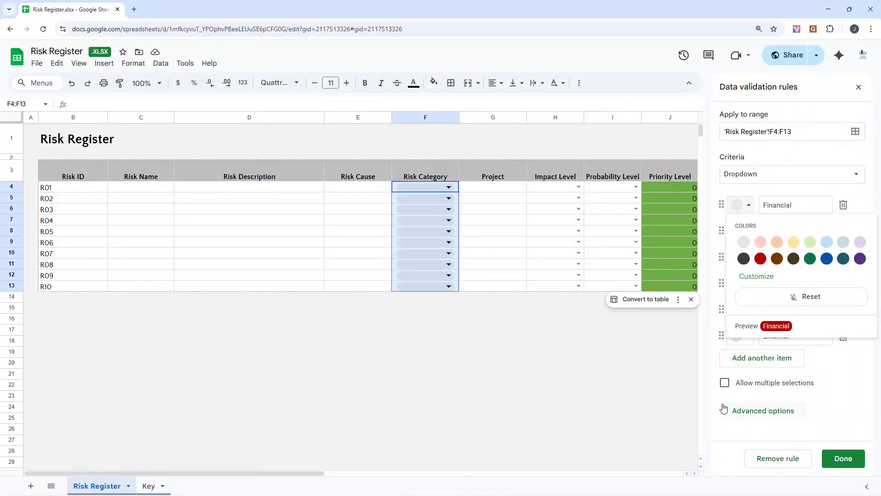
left_click(857, 90)
left_click(859, 87)
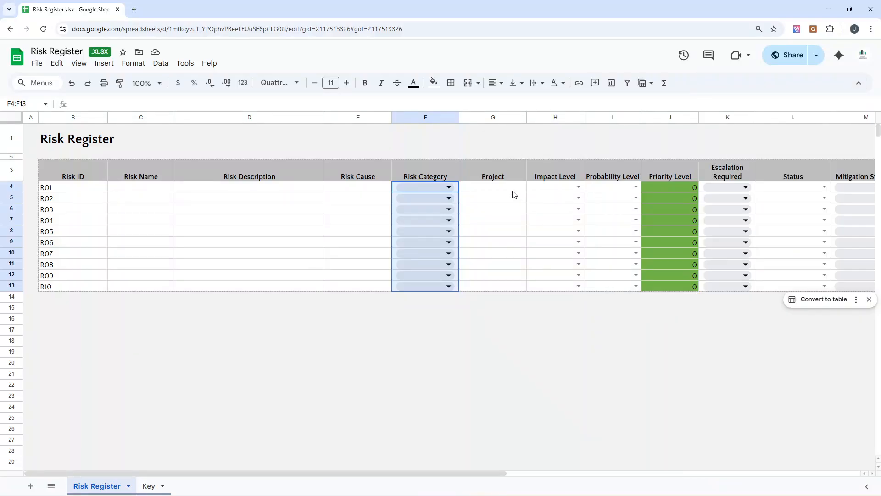
Step: Widen the Project column slightly
left_click(512, 186)
left_click_drag(528, 117, 535, 118)
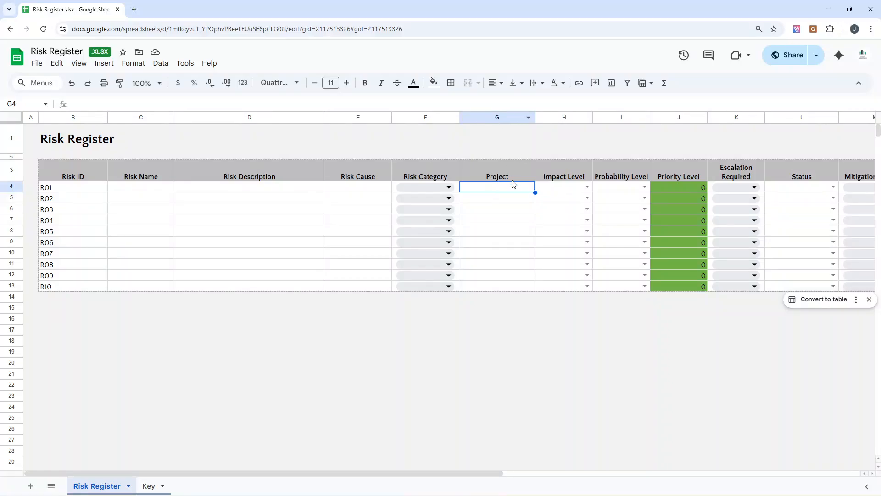
Step: Enter Project Alpha for risk R01 and Project BETA for risk R02 in the Project column
type("Project ")
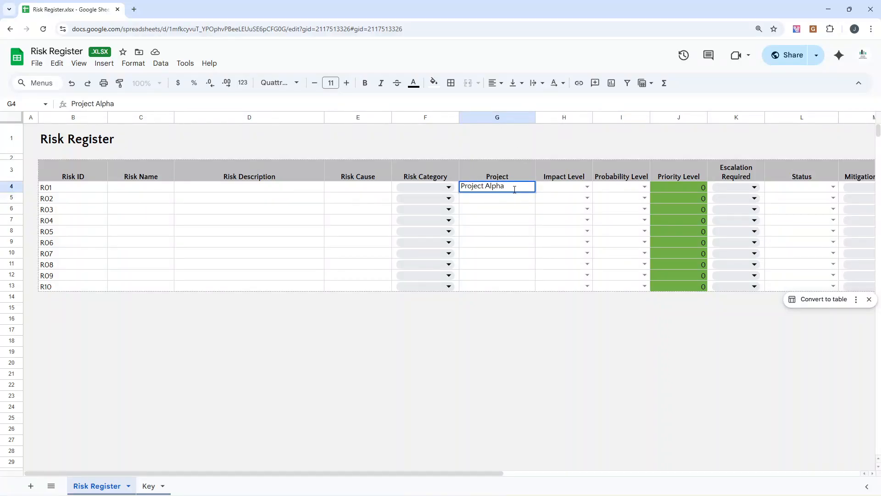
type("Alpha")
key("Return")
type("Project B")
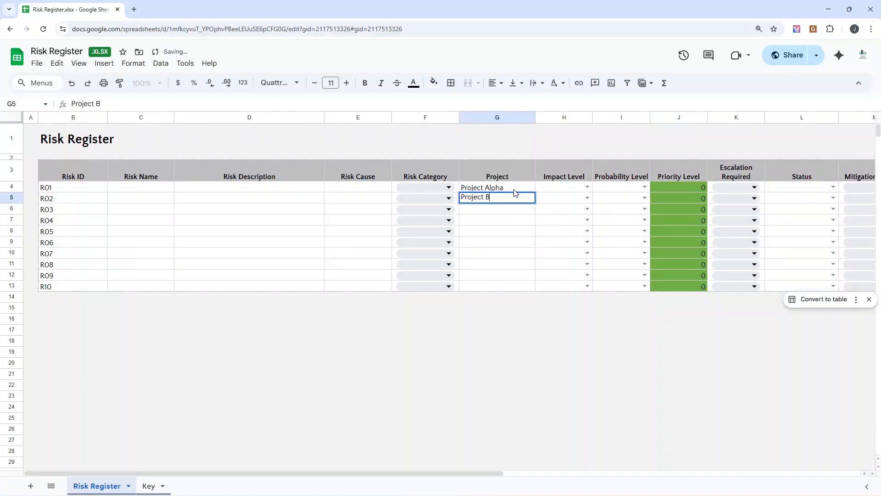
type("ETA")
Step: Clear the sample project names from cells G4 and G5
left_click(515, 189)
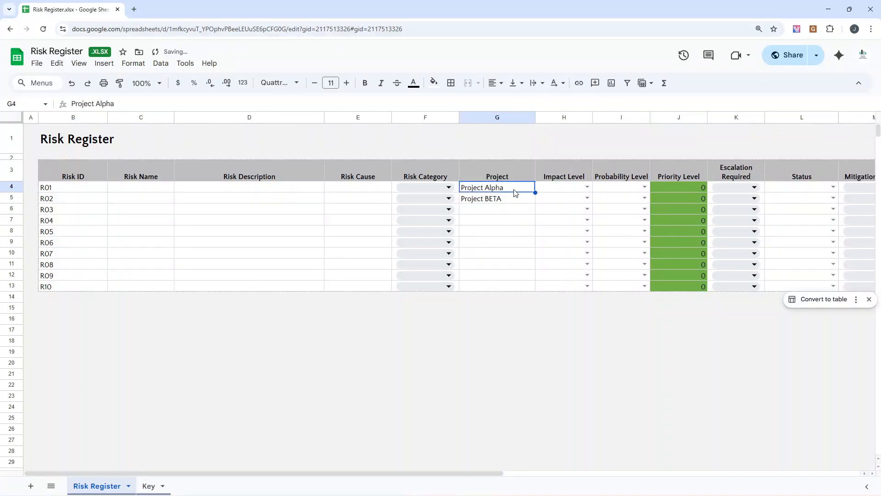
key("Delete")
left_click(515, 198)
key("Delete")
left_click(524, 145)
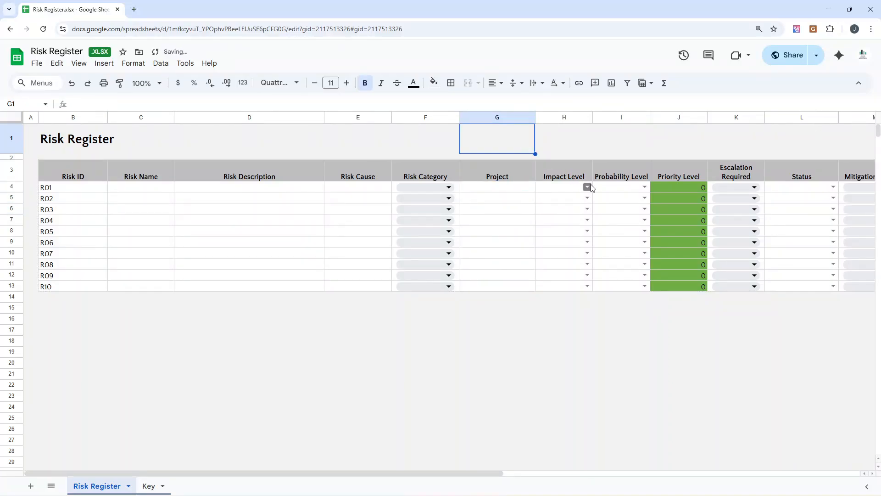
Step: Look over the headers from Project through Impact Level, Probability Level and Priority Level to Escalation Required
left_click(569, 152)
key("Down")
key("shift+Right")
key("shift+Right")
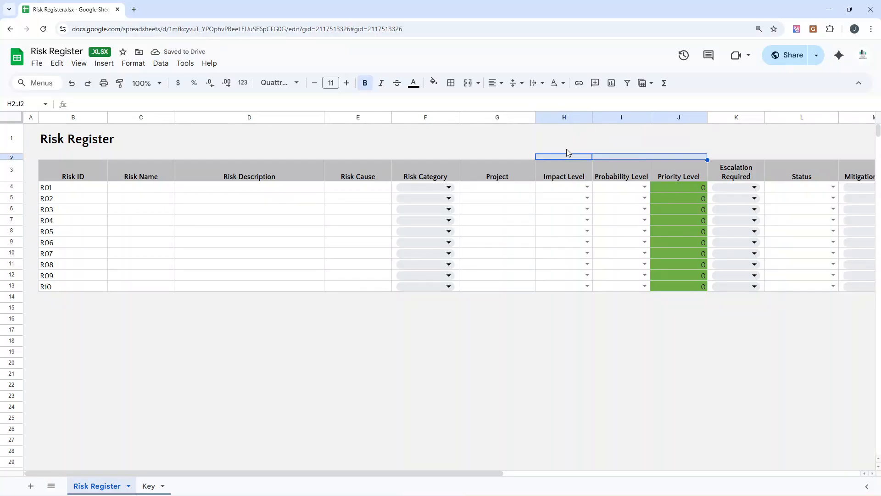
left_click(571, 169)
key("Right")
key("Right")
key("Right")
key("Right")
key("Right")
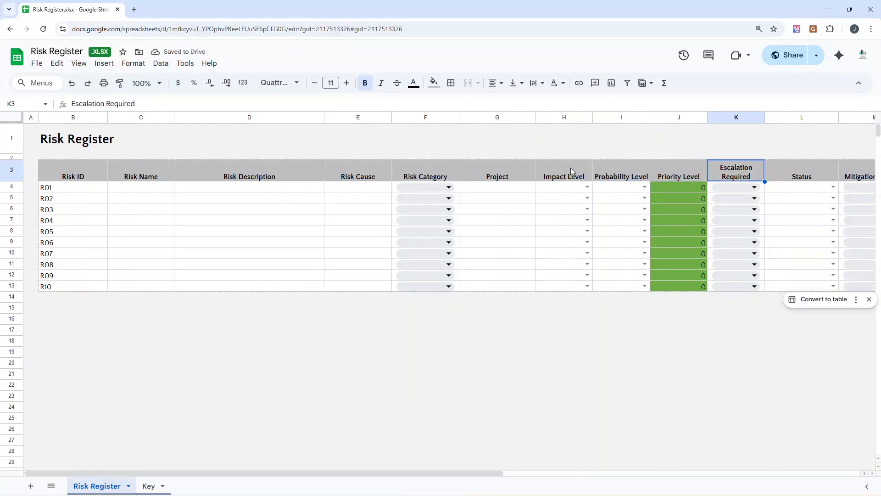
left_click(473, 172)
left_click(506, 170)
Step: Examine the Impact Level choices for risk R01 and the dropdown rule for H4:H13, closing the rule without changes
left_click(551, 187)
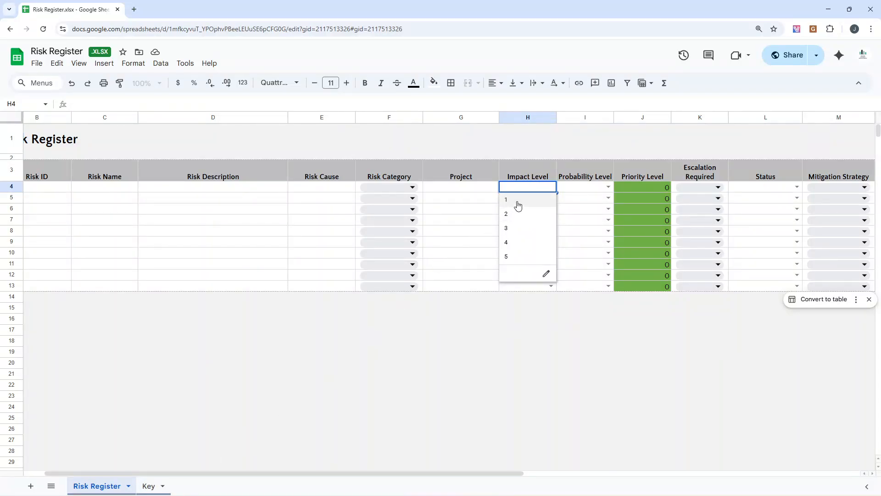
left_click(527, 180)
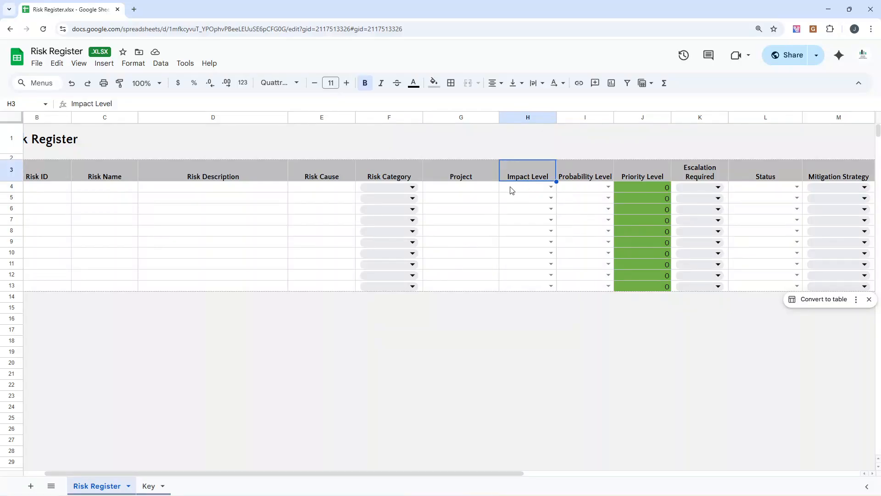
left_click(510, 190)
left_click_drag(519, 186, 517, 288)
right_click(516, 288)
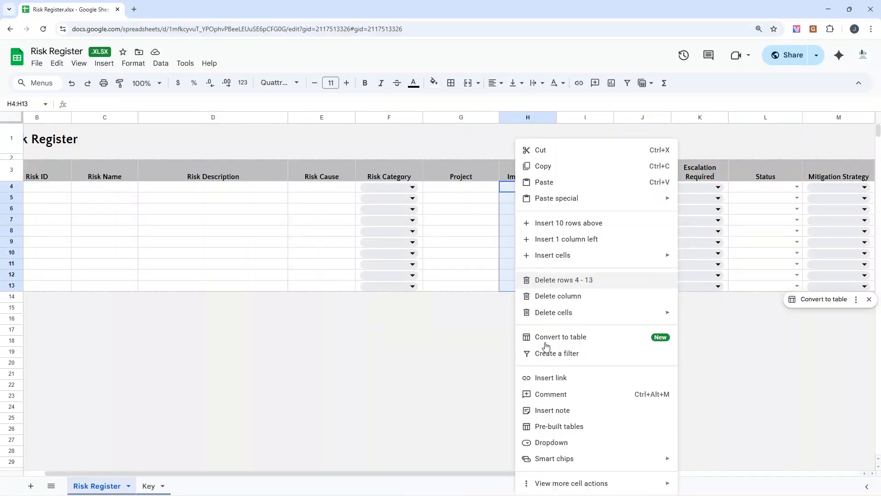
left_click(595, 444)
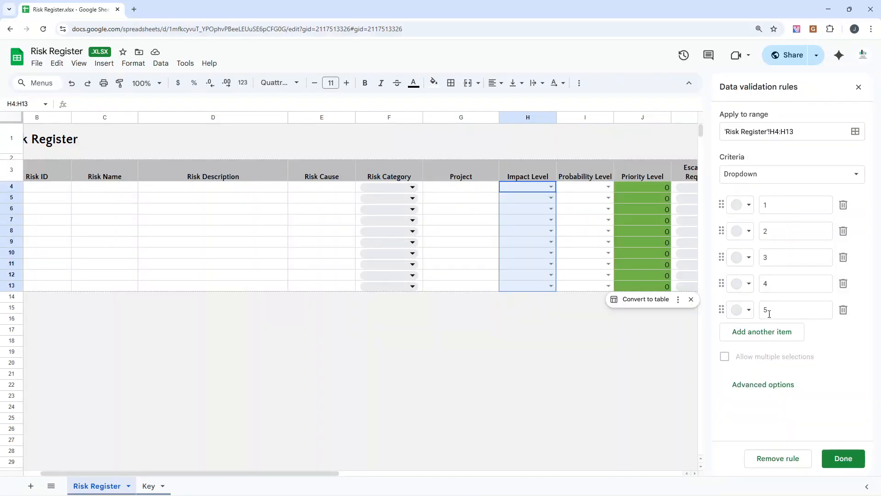
left_click(859, 87)
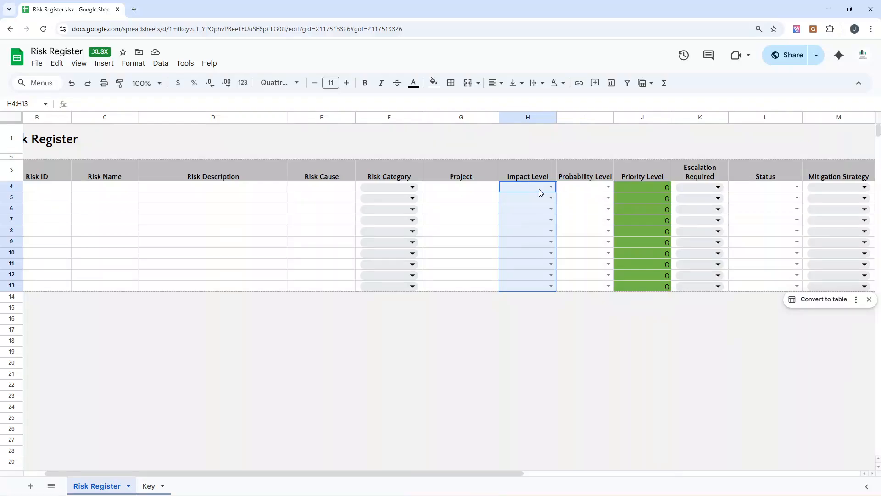
Step: Check the Probability Level choices offered for risk R01 without selecting one
left_click(578, 190)
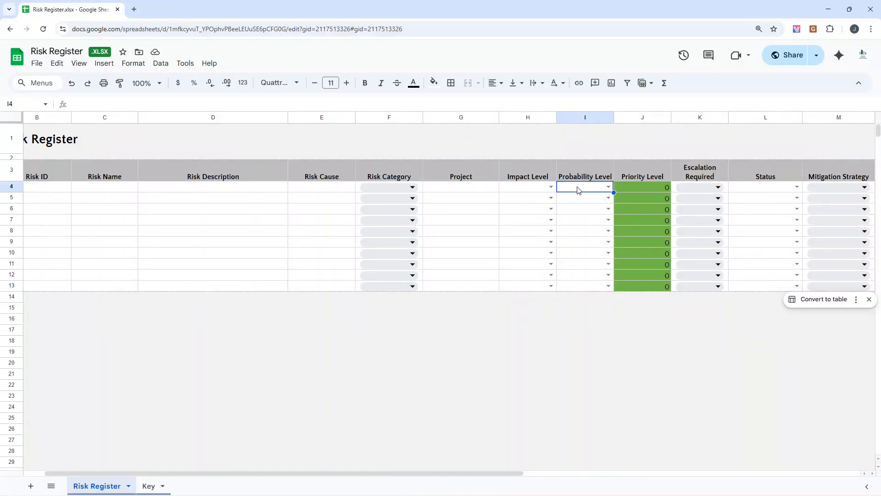
right_click(580, 190)
key("Escape")
left_click(609, 186)
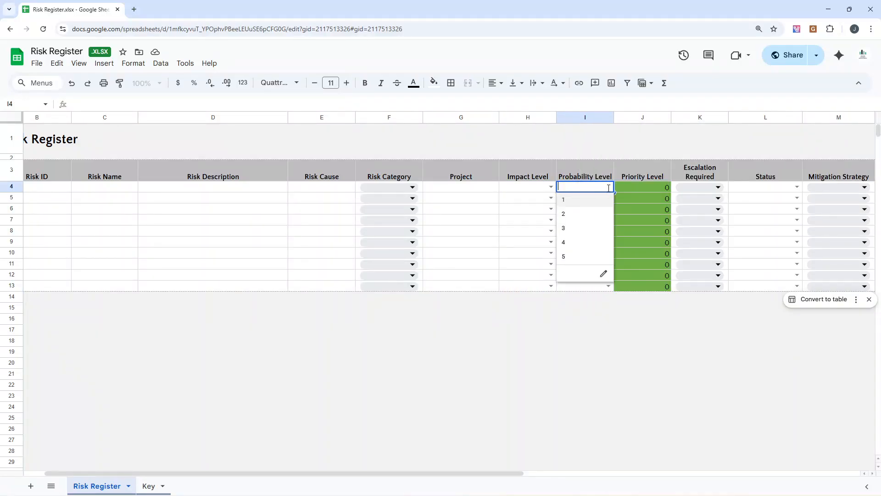
left_click(634, 330)
Step: Compare the Impact Level, Probability Level and Priority Level headers and inspect the priority formula for risk R01
left_click_drag(530, 176, 582, 169)
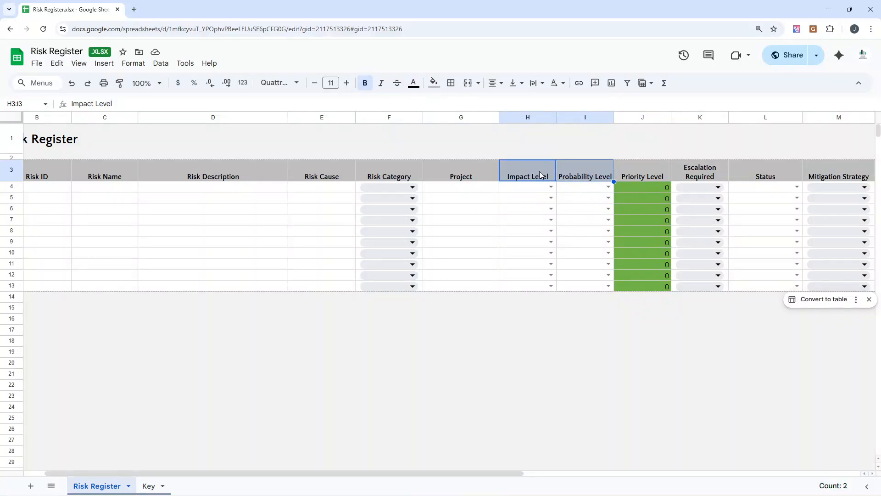
left_click(539, 172)
left_click(576, 173)
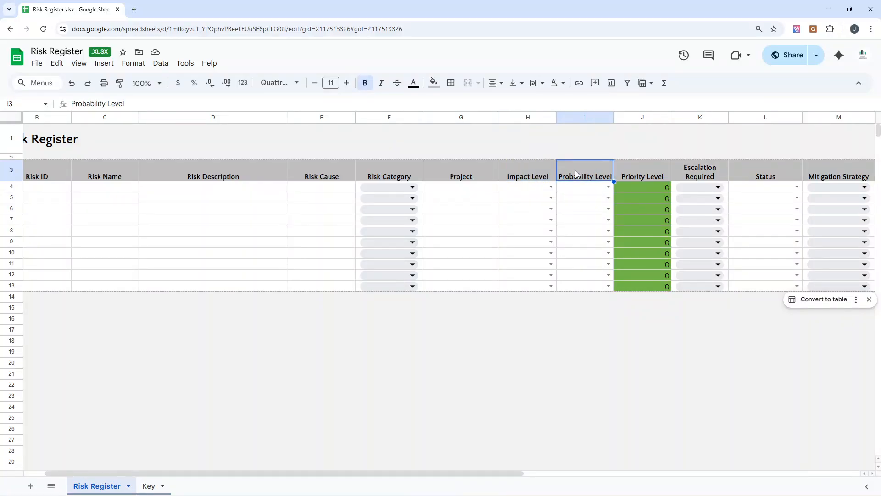
left_click(641, 175)
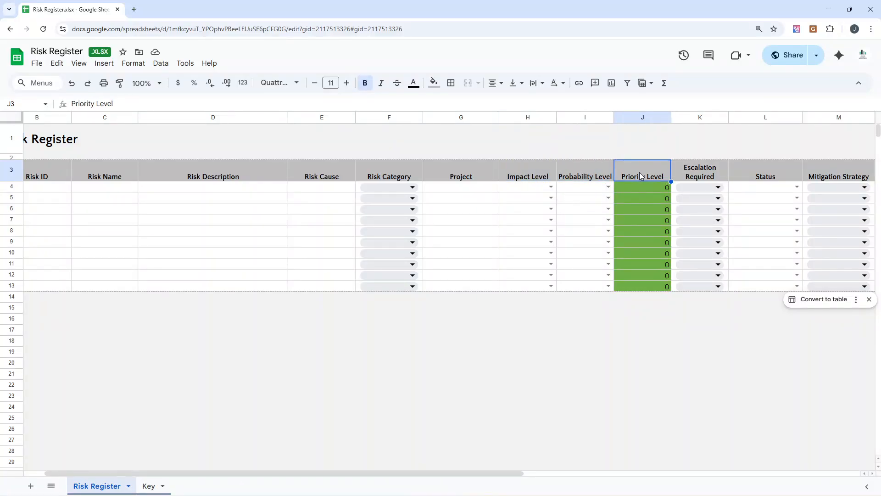
left_click(641, 189)
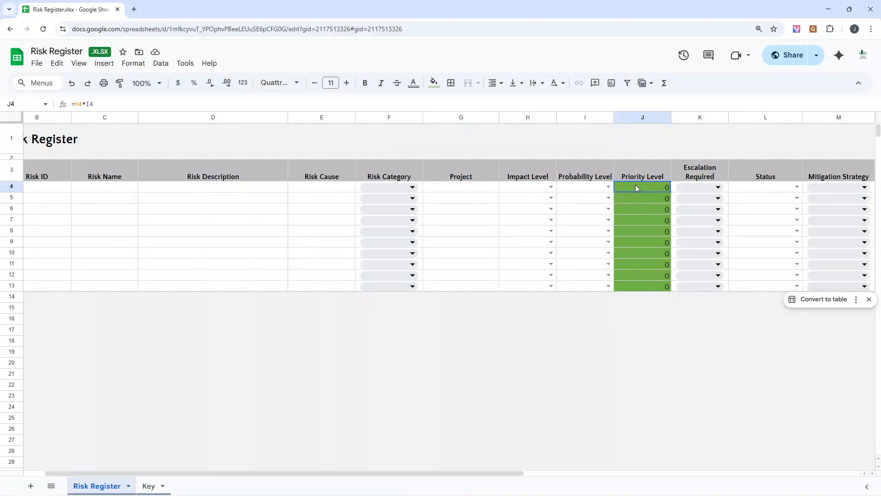
Step: Open the conditional formatting rules for the Priority Level cells J4:J13
left_click_drag(637, 199, 645, 289)
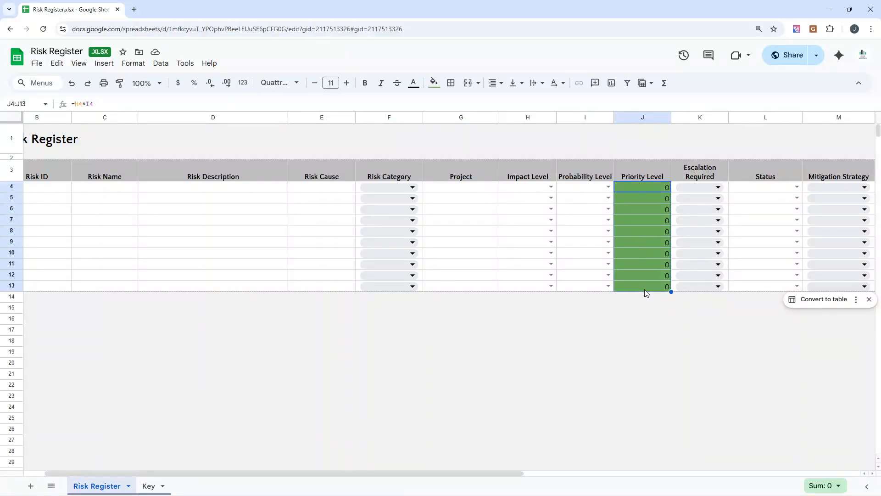
right_click(646, 281)
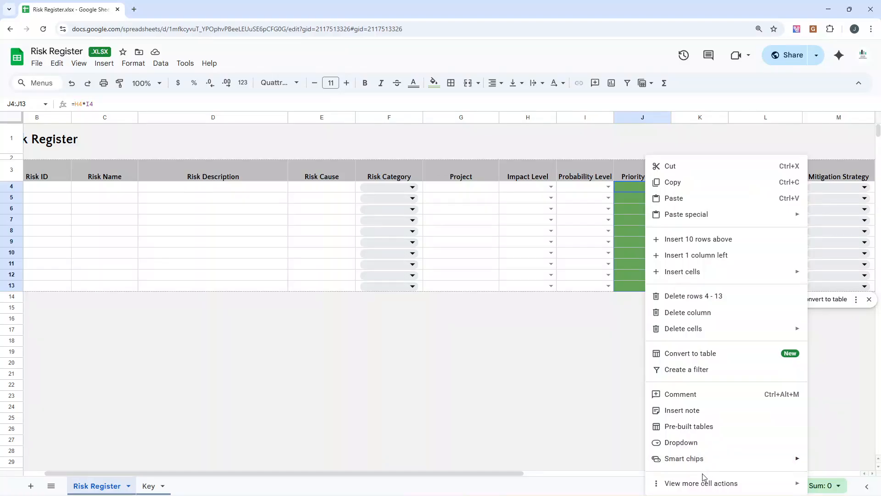
mouse_move(705, 485)
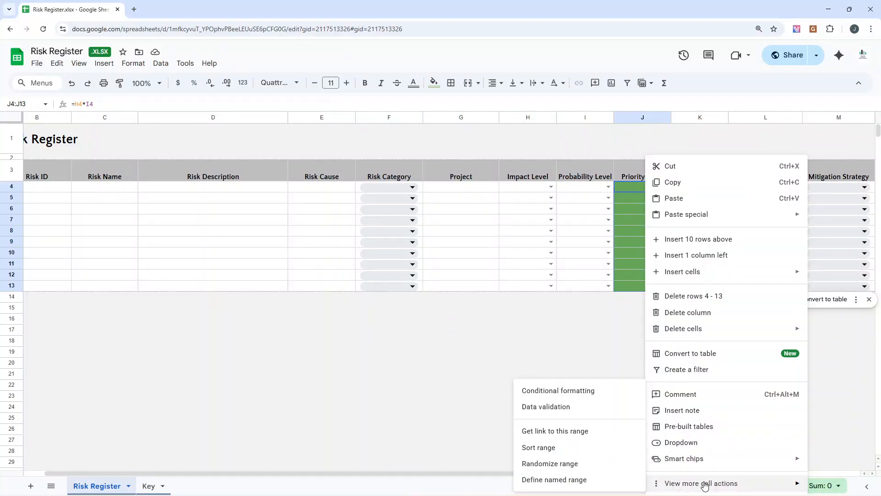
left_click(540, 393)
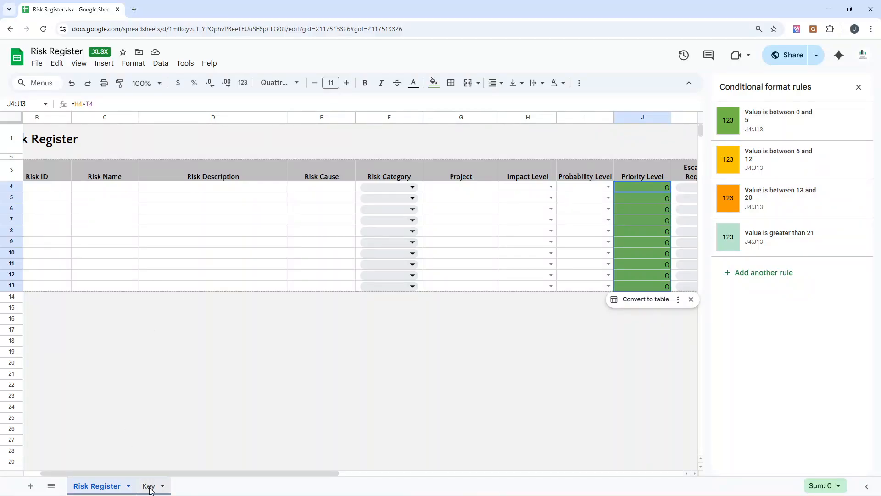
Step: Examine the Risk Impact vs Probability colour bands on the Key sheet
left_click(148, 486)
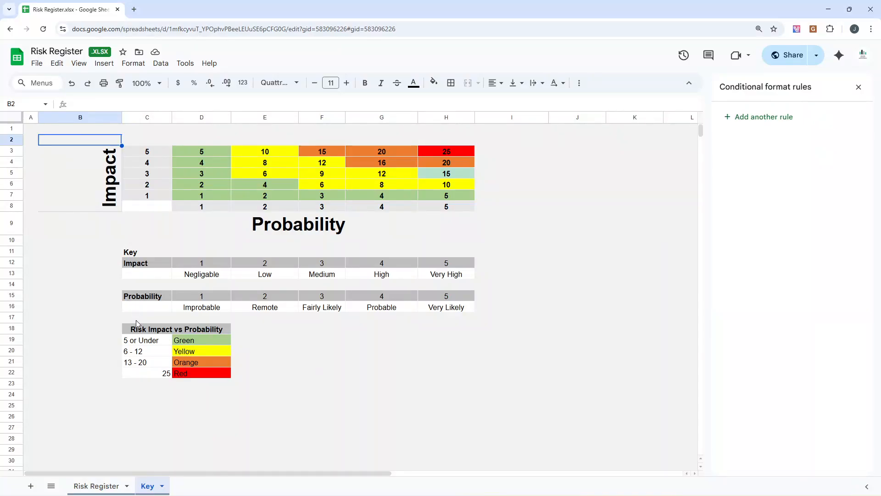
left_click_drag(136, 326, 186, 374)
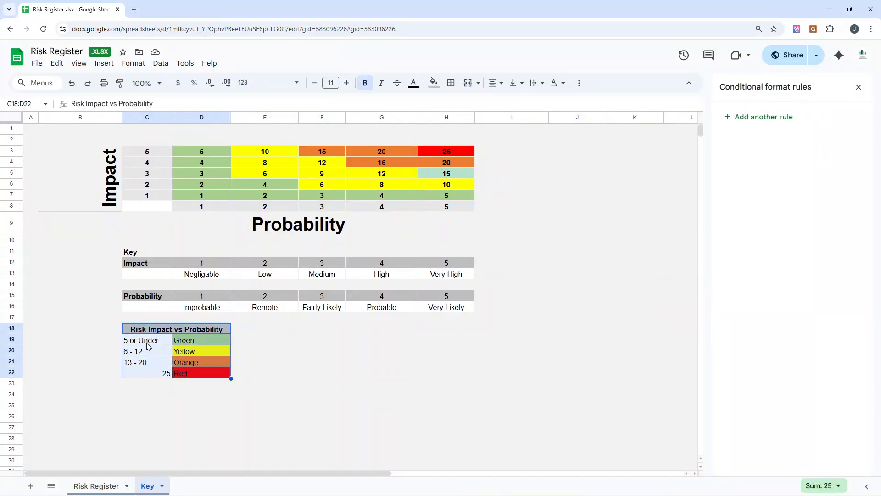
left_click(206, 353)
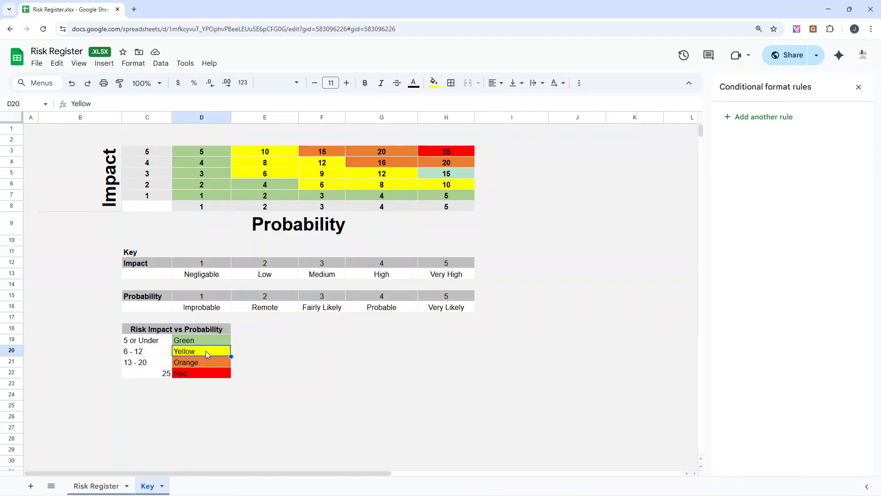
left_click(159, 366)
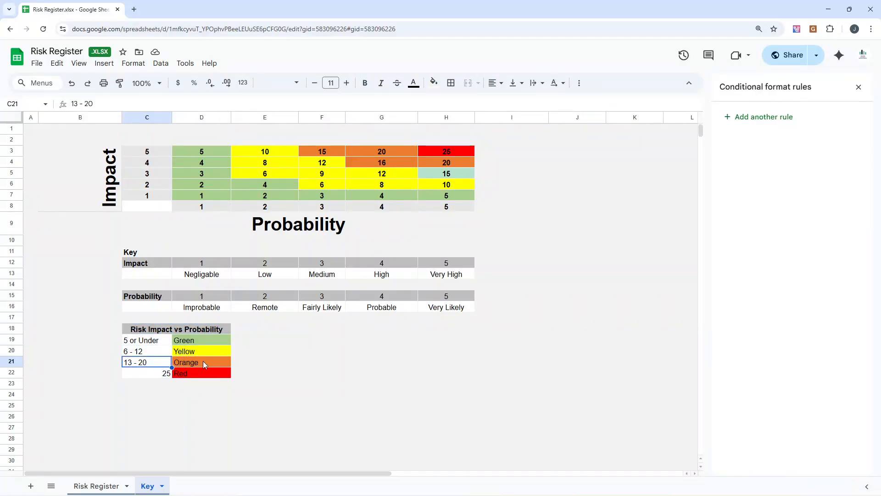
left_click(206, 364)
Step: Change the threshold for the Red band in the Risk Impact vs Probability key to 21+
left_click(166, 374)
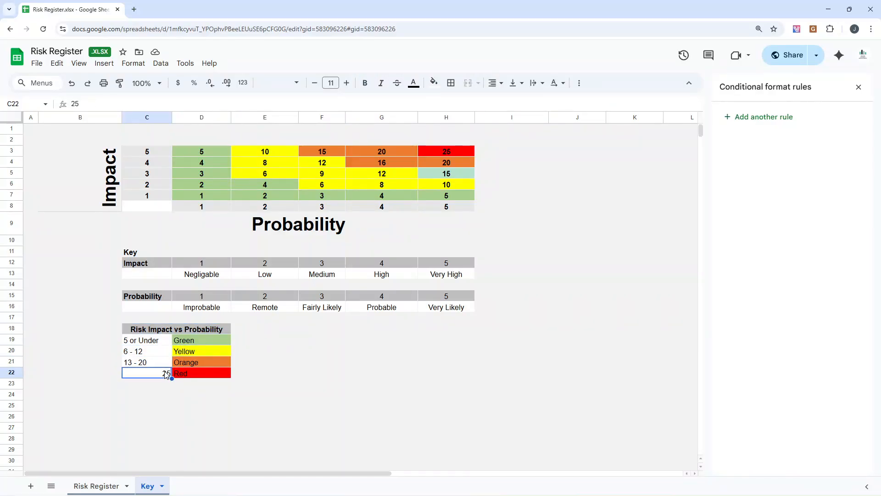
double_click(167, 374)
type("21")
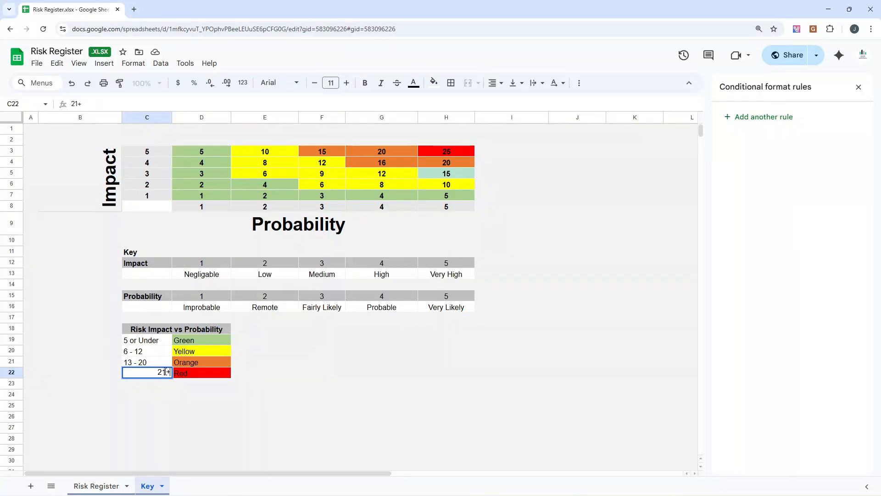
type("+")
key("Return")
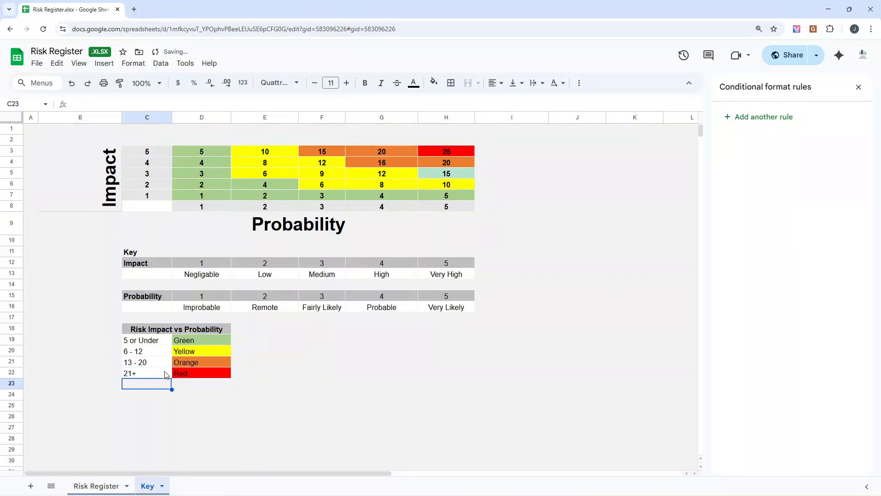
Step: Return to the Risk Register sheet and set risk R01's Impact Level to 3 and Probability Level to 2
left_click(97, 485)
left_click(551, 187)
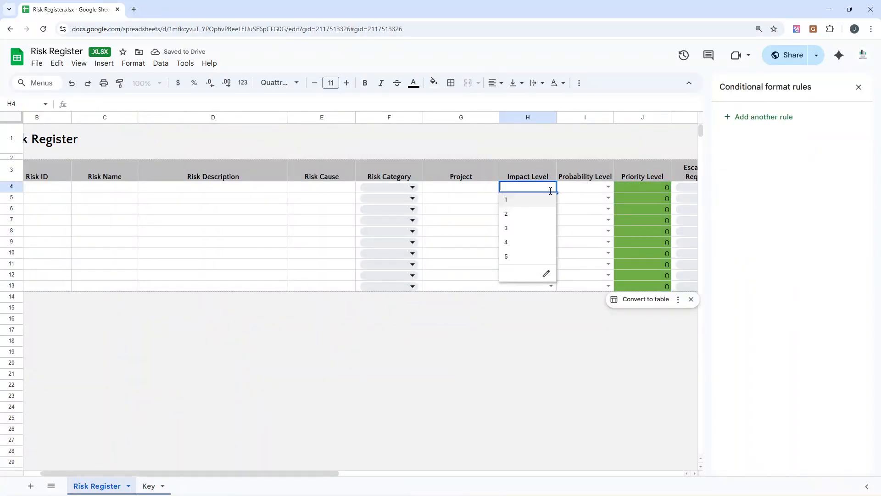
left_click(533, 221)
left_click(607, 188)
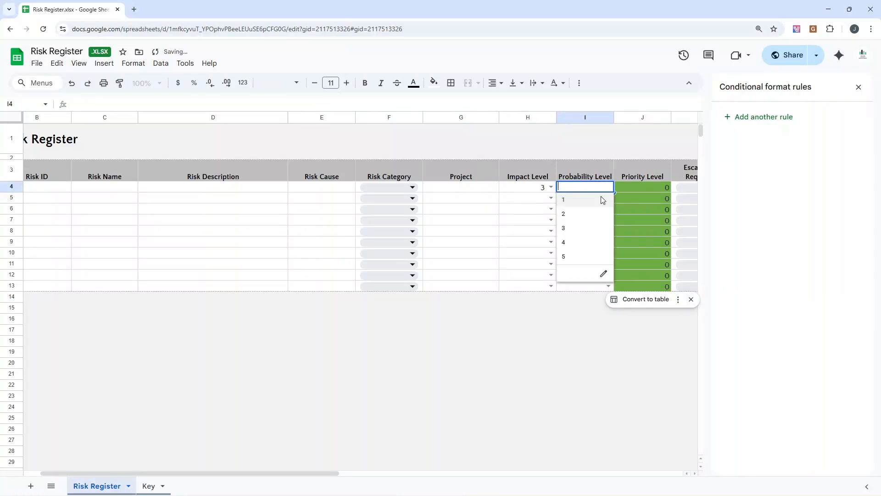
left_click(592, 211)
left_click(642, 341)
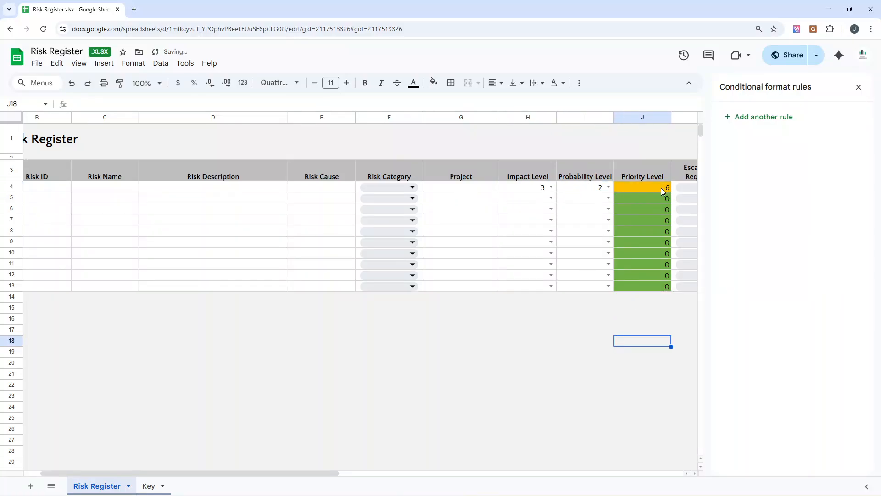
Step: Set risk R01's Impact Level to 5 and its Probability Level to 4
left_click(552, 187)
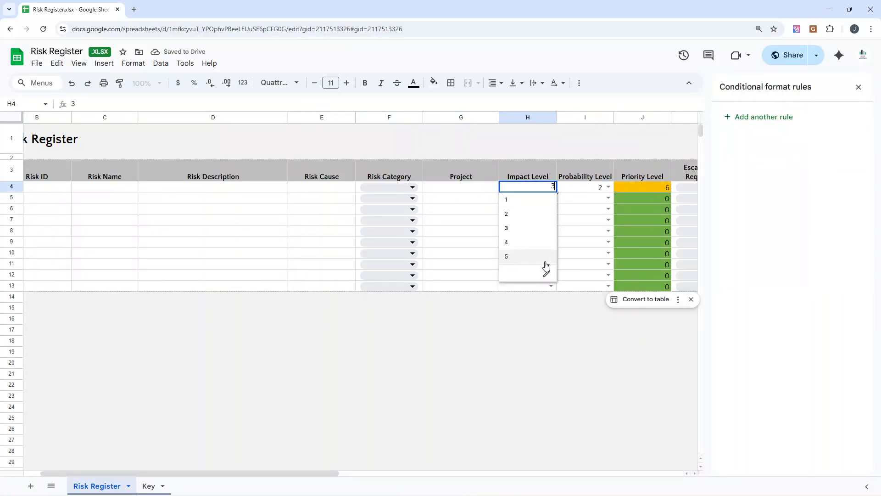
left_click(544, 266)
left_click(608, 187)
left_click(592, 245)
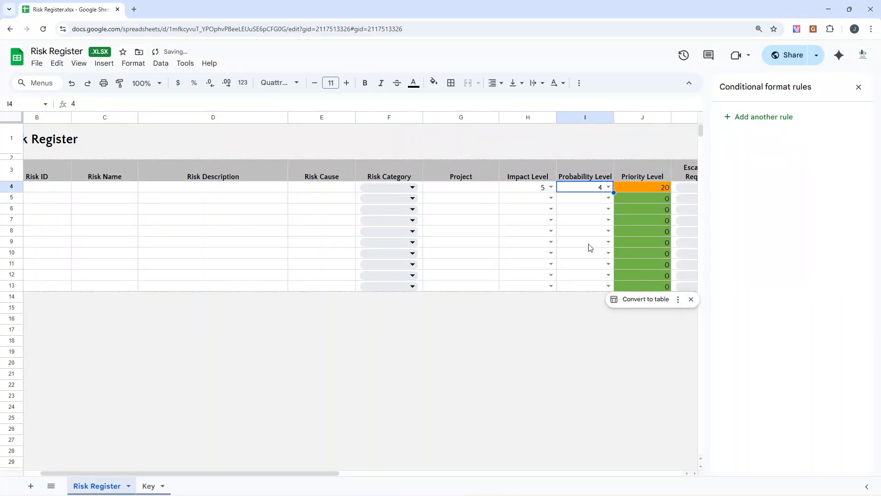
Step: Set the Probability Level in row 4 to 5
left_click(609, 187)
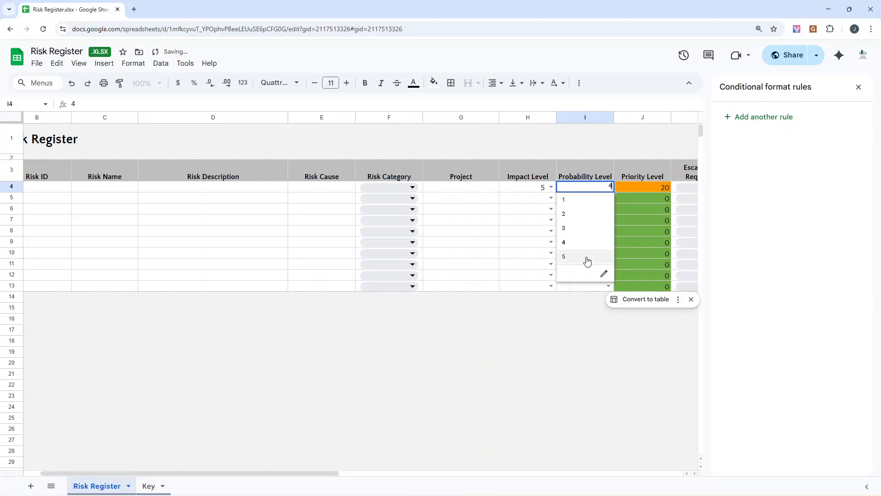
left_click(586, 260)
left_click(649, 311)
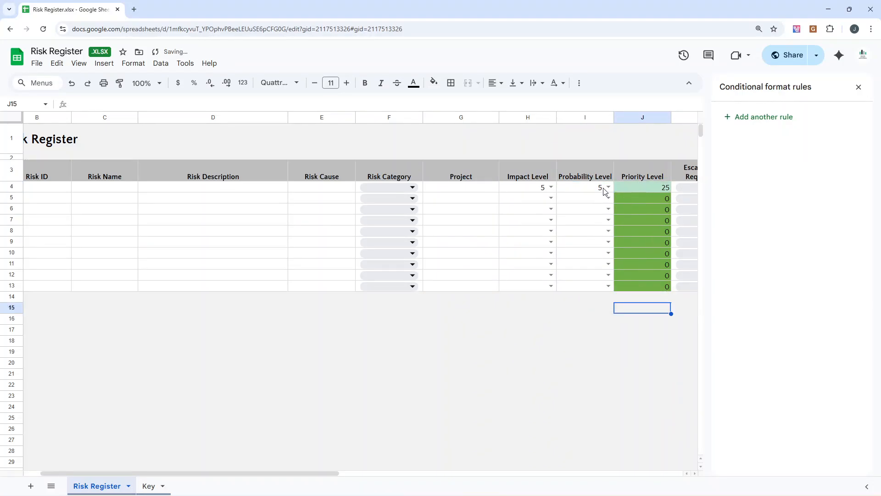
Step: Set both the Impact Level and the Probability Level in row 4 to 1
left_click(576, 189)
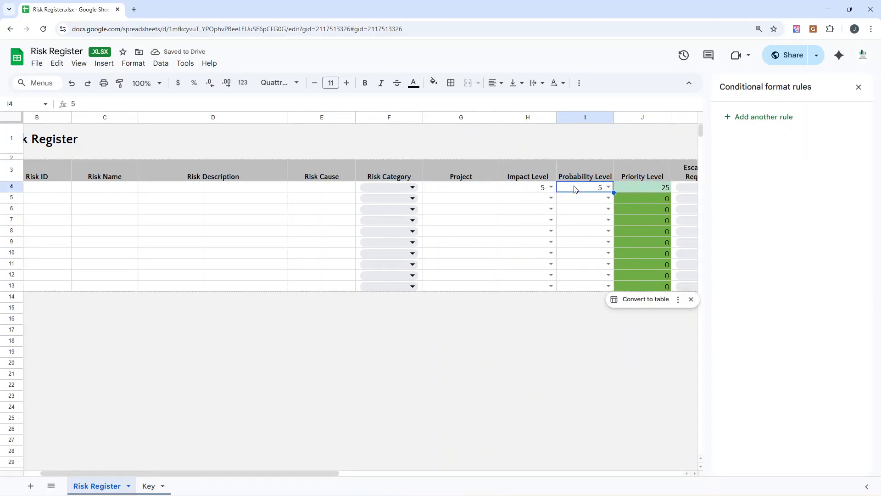
left_click(551, 187)
left_click(540, 201)
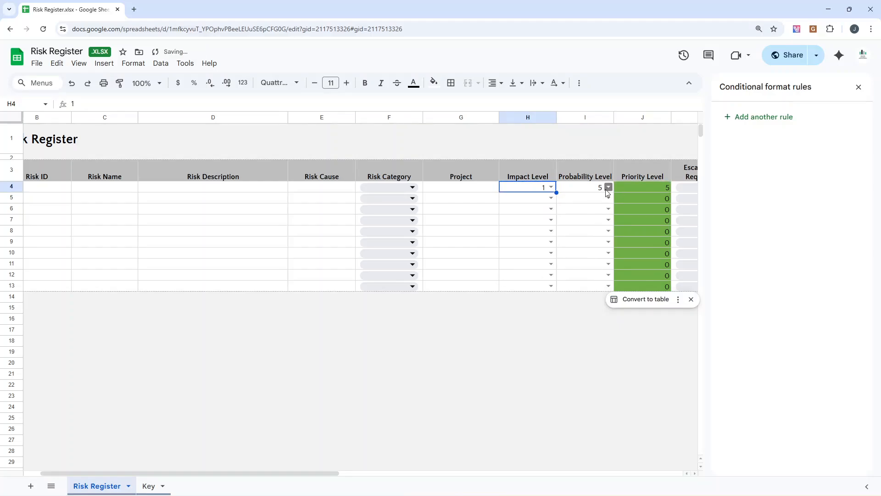
left_click(597, 188)
left_click(608, 187)
left_click(598, 203)
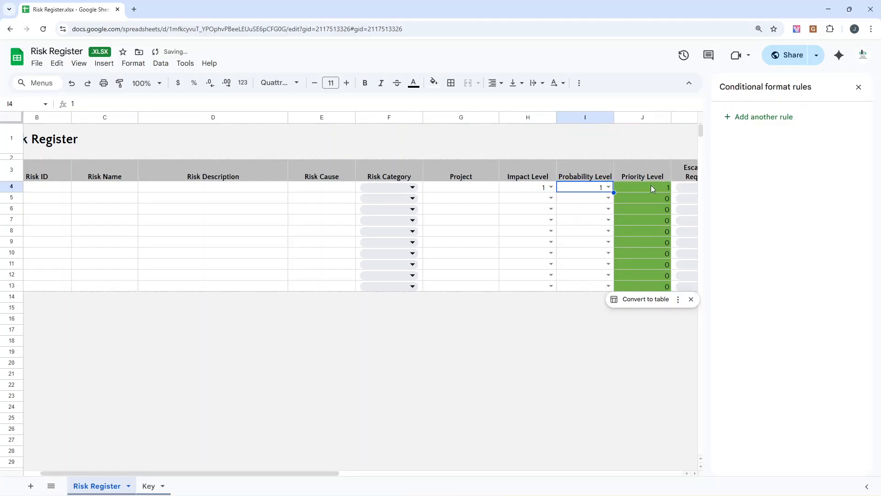
Step: Change the fill colour of the Priority Level conditional format rule for values greater than 21 to red
left_click(651, 186)
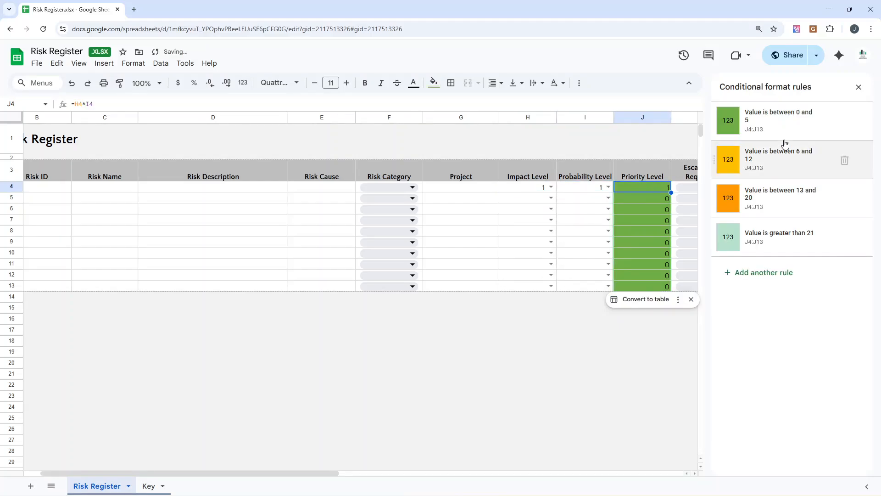
left_click(794, 239)
left_click(811, 298)
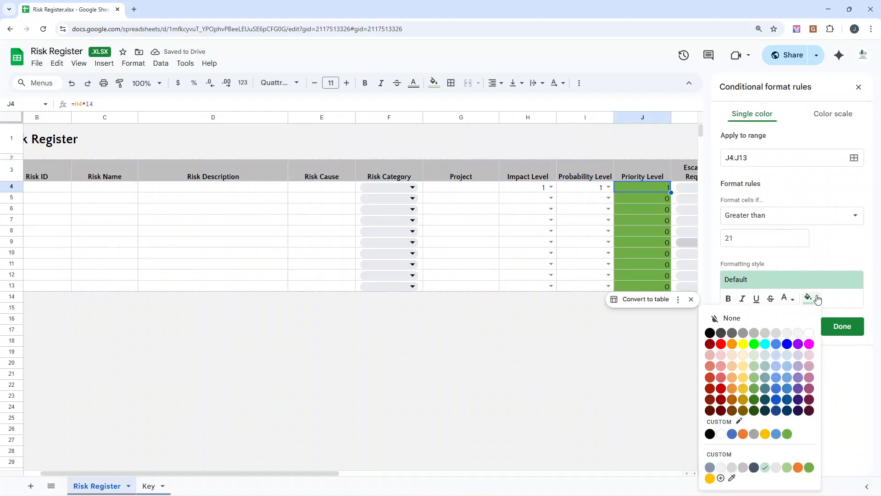
left_click(722, 344)
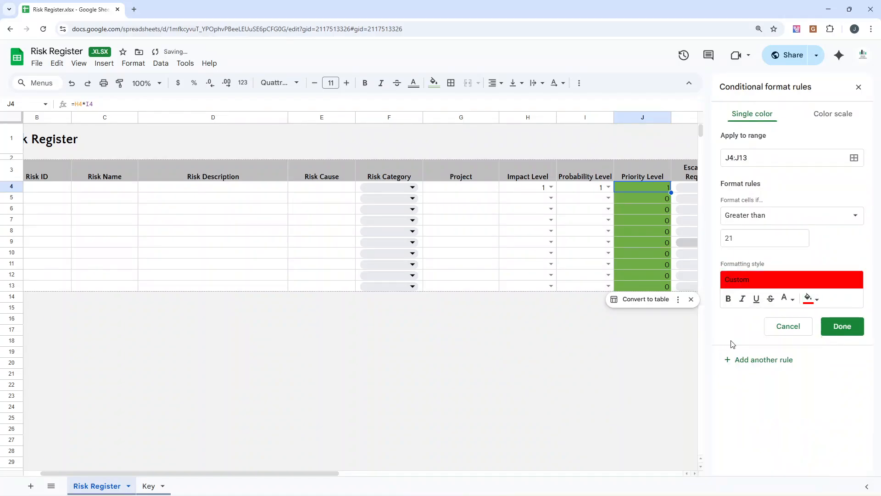
left_click(843, 326)
Step: Set the Impact Level and Probability Level in row 4 to 5 and check the Priority Level cell's colour rules
left_click(551, 187)
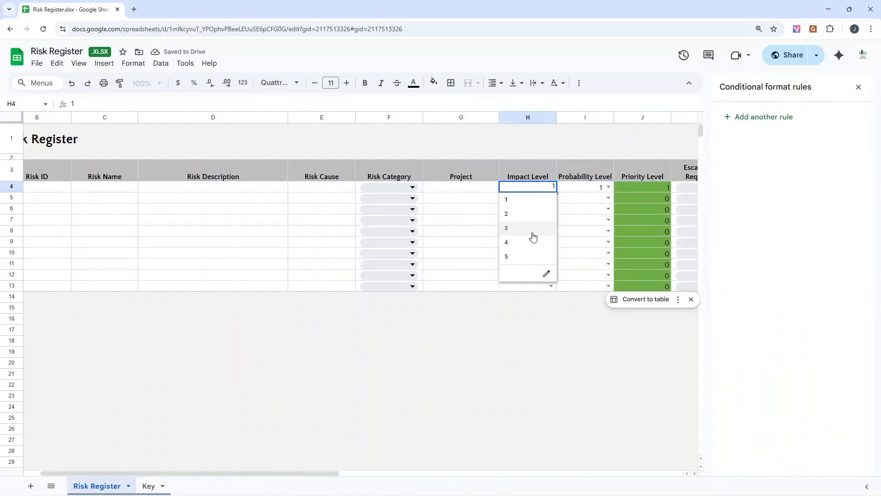
left_click(532, 256)
left_click(608, 187)
left_click(592, 259)
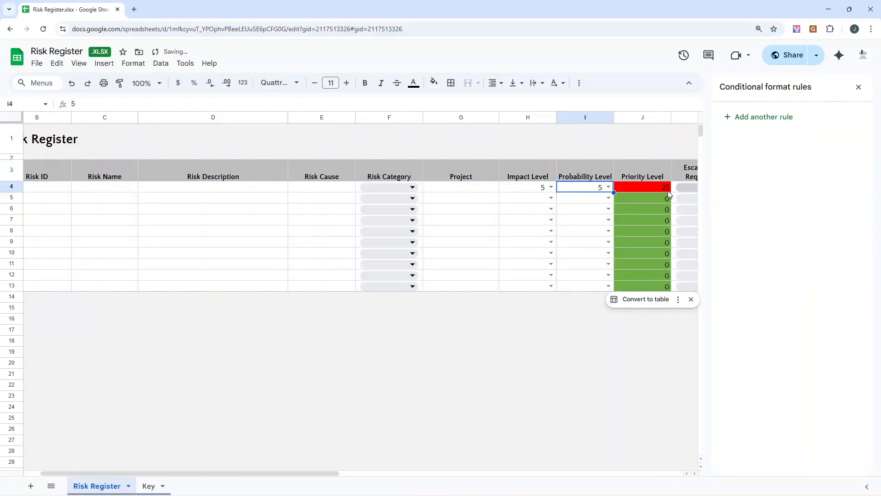
left_click(652, 187)
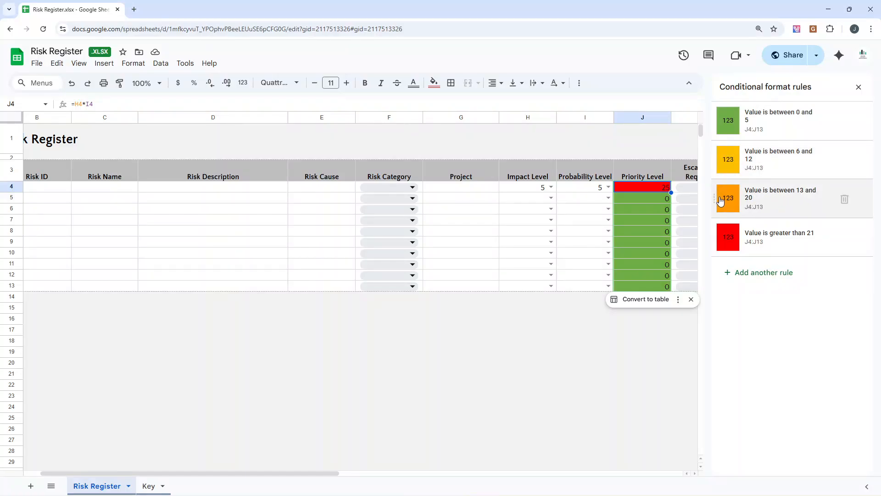
Step: Clear the Probability Level and Impact Level values in row 4
left_click(608, 187)
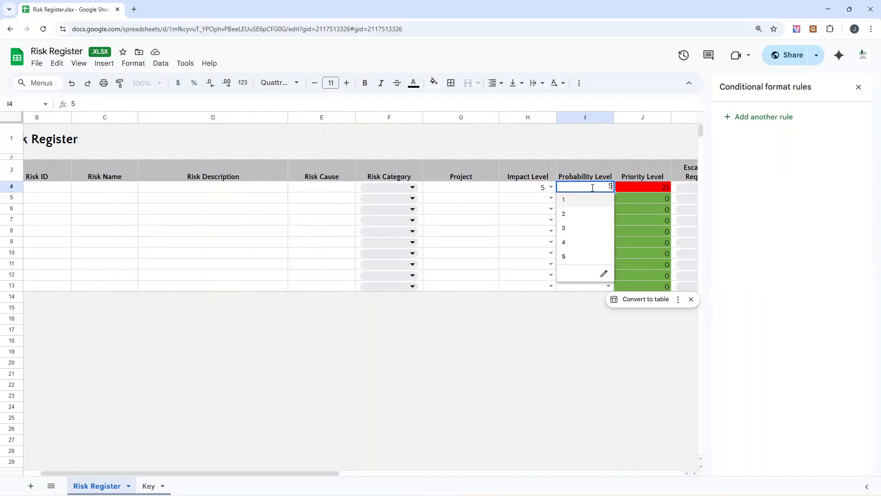
key("BackSpace")
left_click(532, 187)
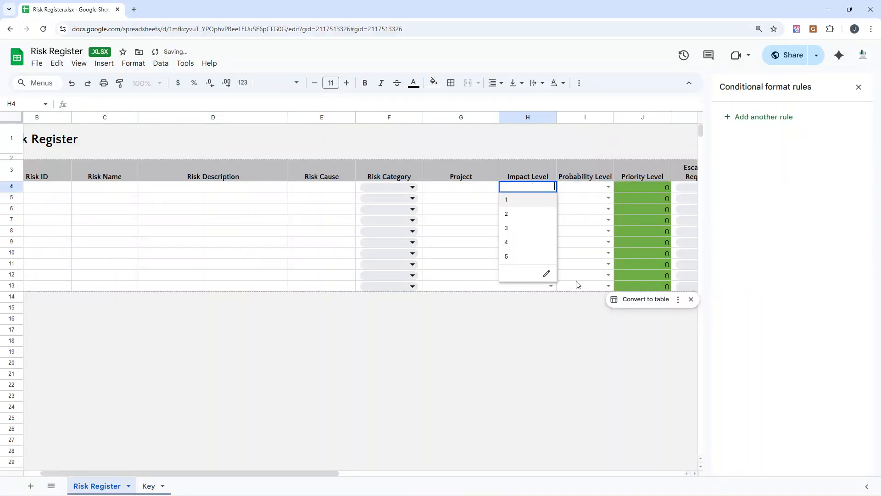
left_click(579, 296)
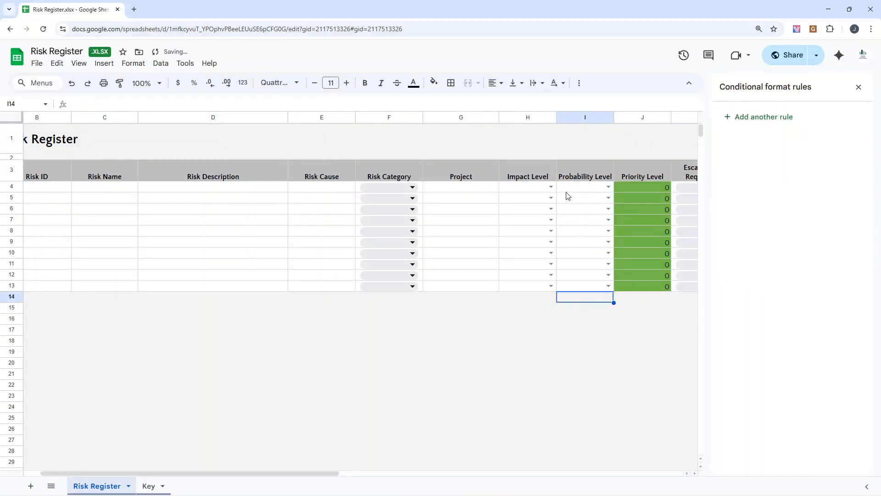
Step: Examine the Escalation Required column and the options in its first dropdown without choosing one
left_click(571, 189)
key("Right")
left_click(635, 171)
key("Right")
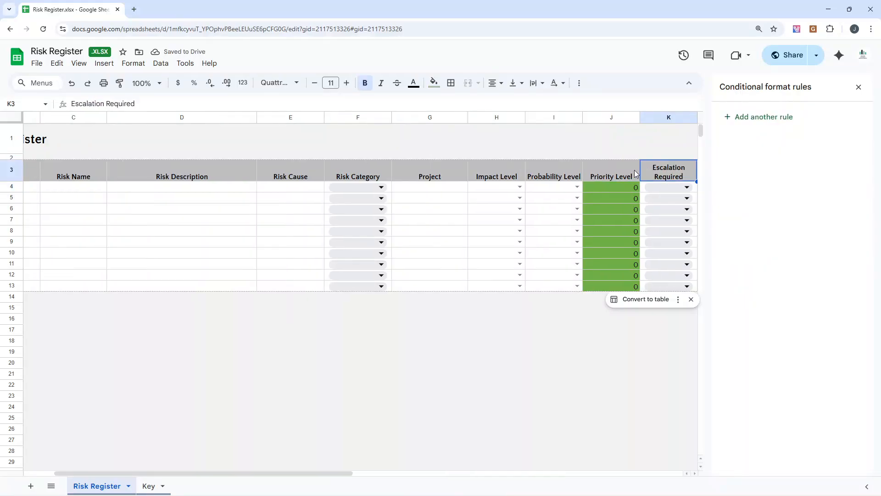
key("Right")
left_click(611, 166)
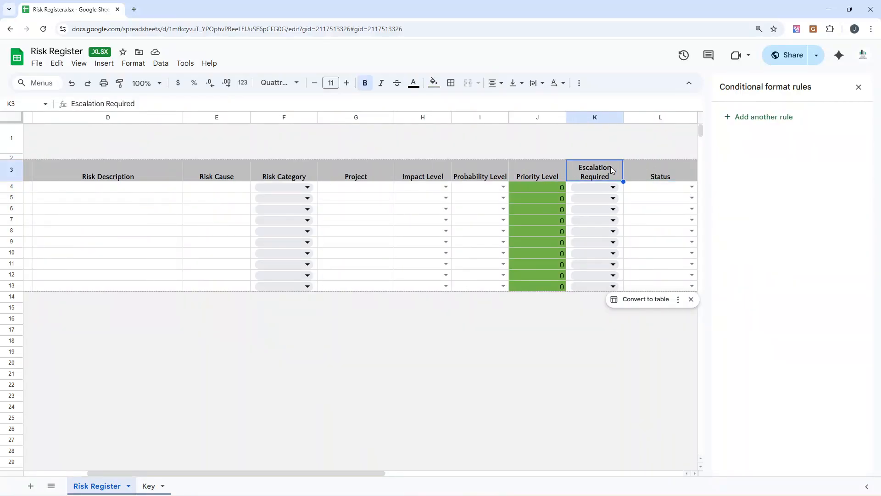
left_click(597, 187)
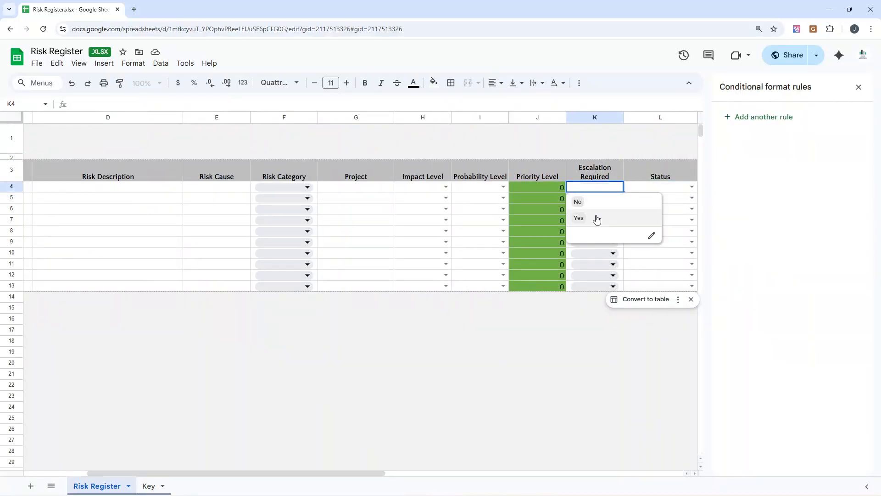
left_click(603, 152)
left_click_drag(594, 188, 590, 197)
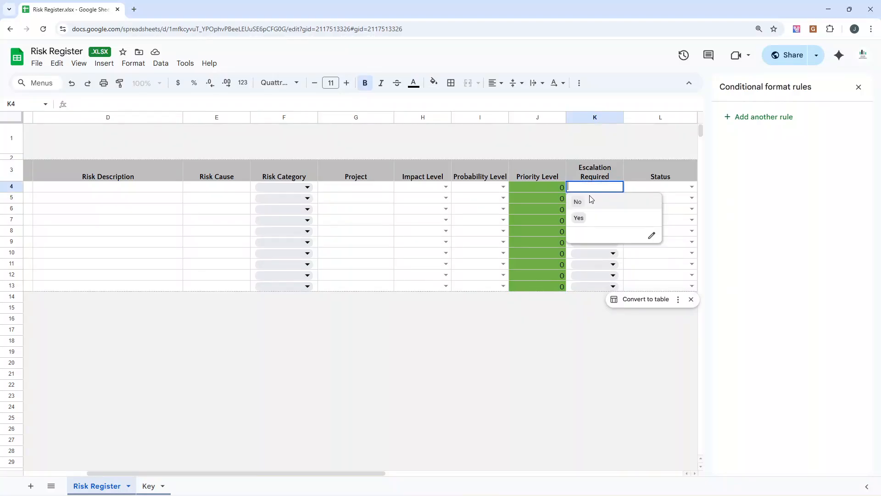
left_click(585, 319)
Step: Review the dropdown validation rule for the Escalation Required cells K4:K13 and dismiss the rule settings
left_click_drag(593, 286, 569, 189)
right_click(574, 191)
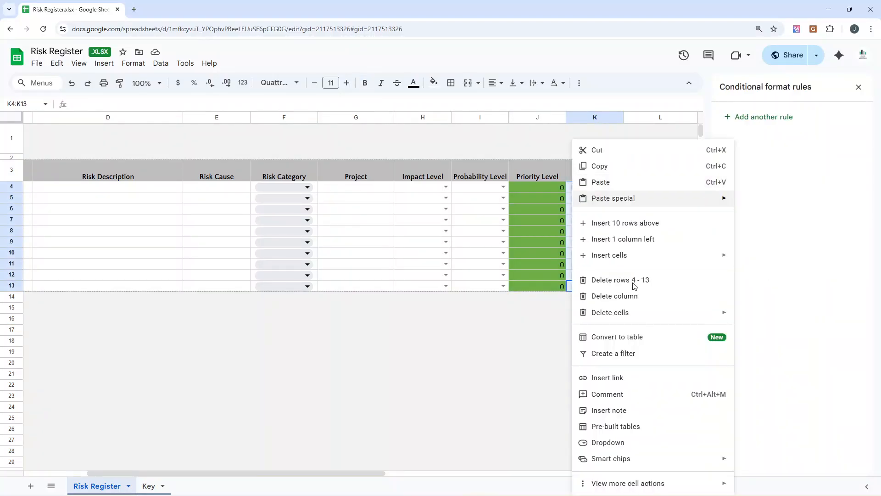
left_click(616, 444)
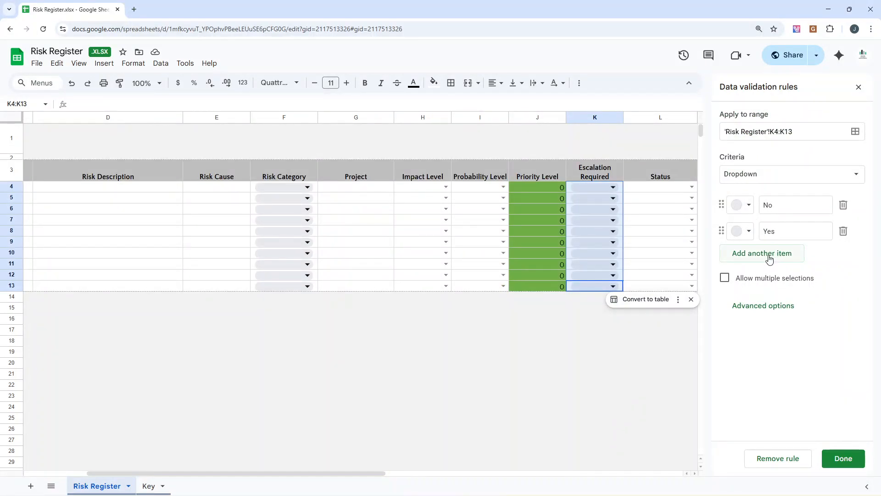
left_click(859, 87)
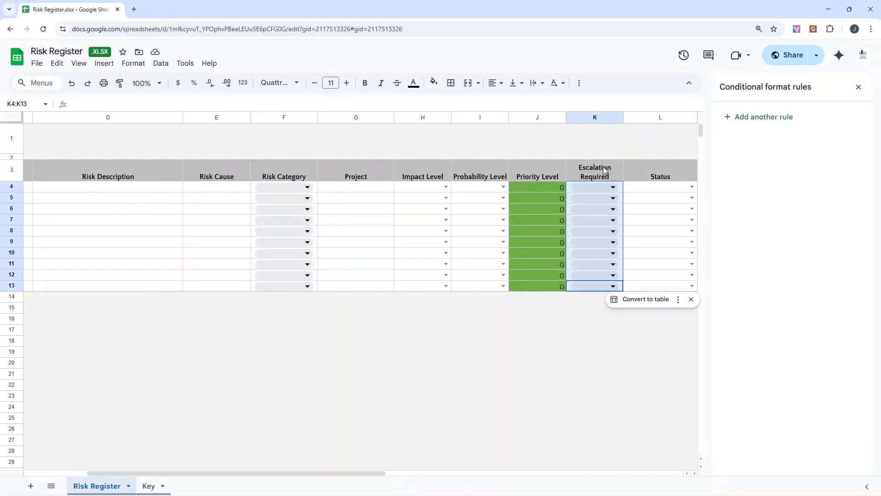
left_click(595, 138)
left_click(857, 86)
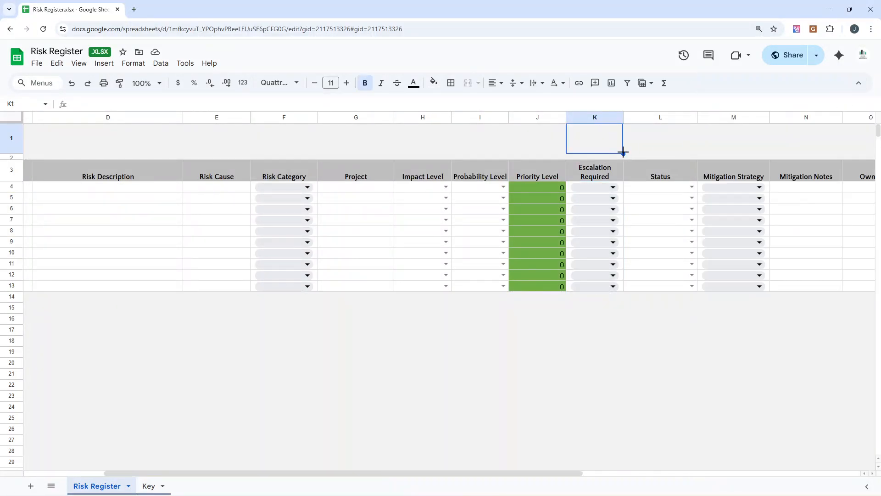
Step: Examine the Status column header and the options in the dropdown in L4
left_click(599, 173)
key("Right")
key("Right")
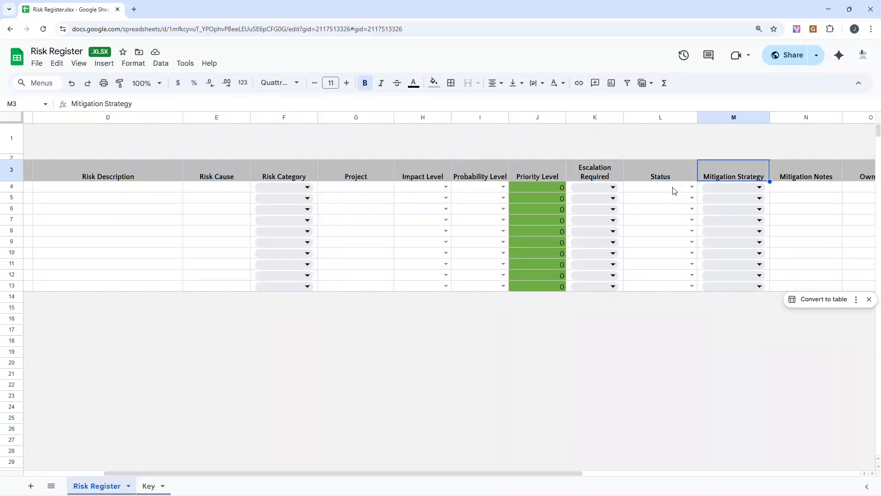
left_click(669, 172)
left_click(692, 187)
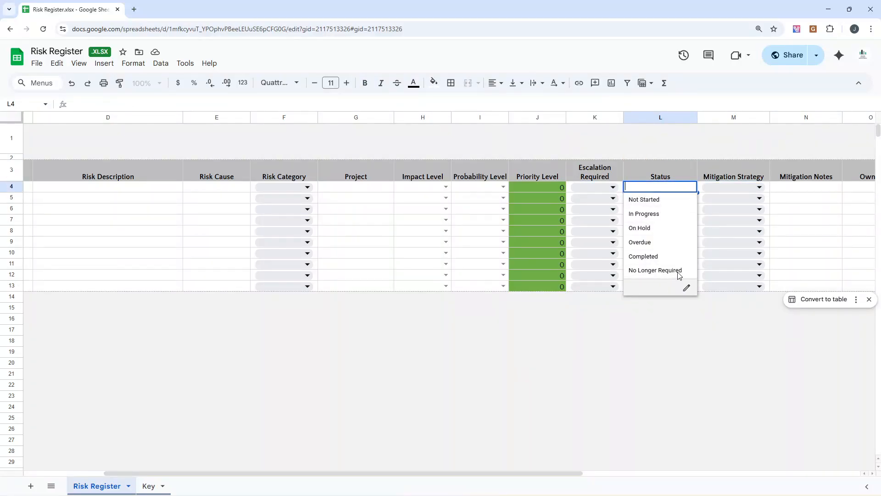
Step: Delete the options of the Status dropdown in L4 and remove its validation rule
left_click(687, 288)
left_click(692, 286)
left_click(653, 192)
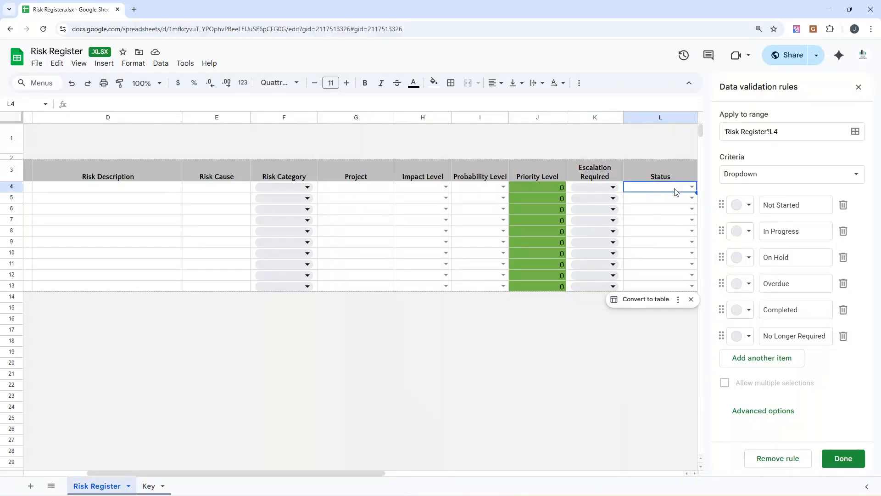
left_click(844, 205)
left_click(843, 206)
left_click(843, 205)
left_click(843, 206)
left_click(843, 205)
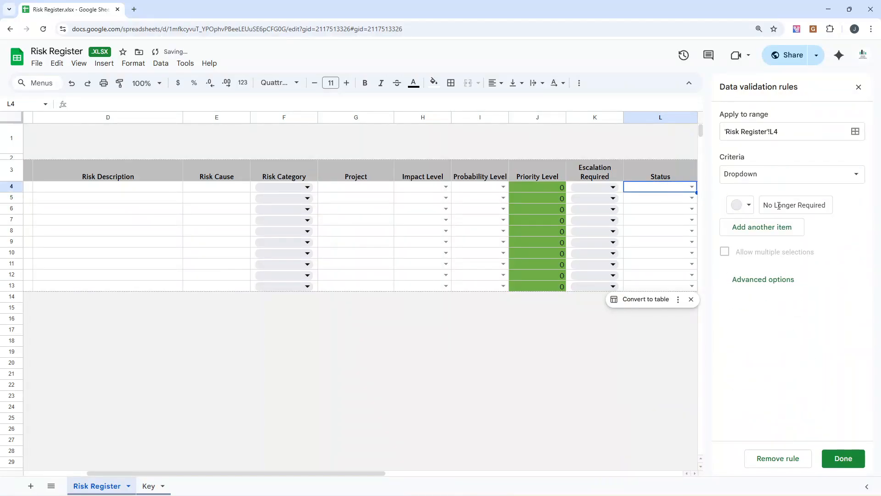
triple_click(765, 205)
key("BackSpace")
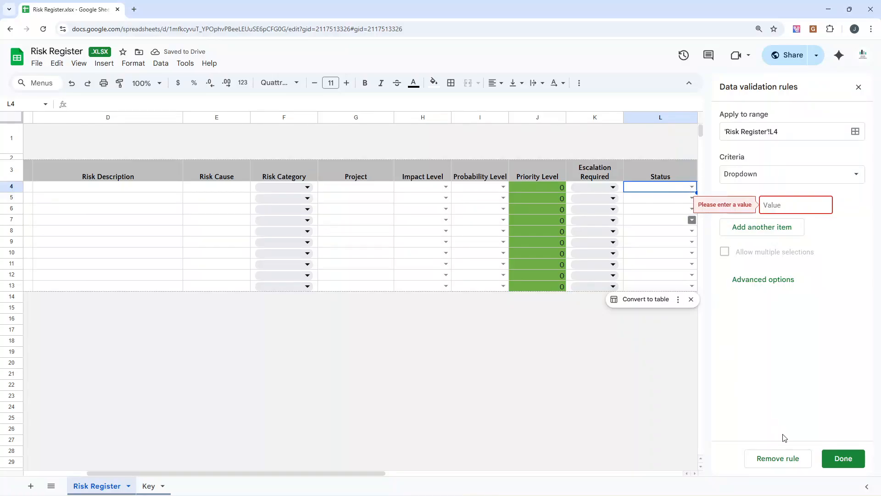
left_click(778, 458)
left_click(664, 343)
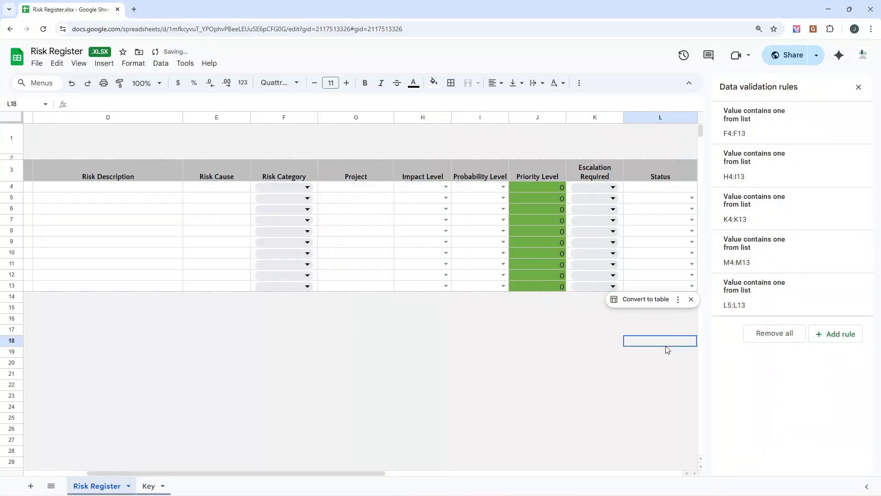
left_click(859, 87)
Step: Fill the plain Status cell L4 down to L13 to remove the remaining dropdowns in the column
left_click(656, 189)
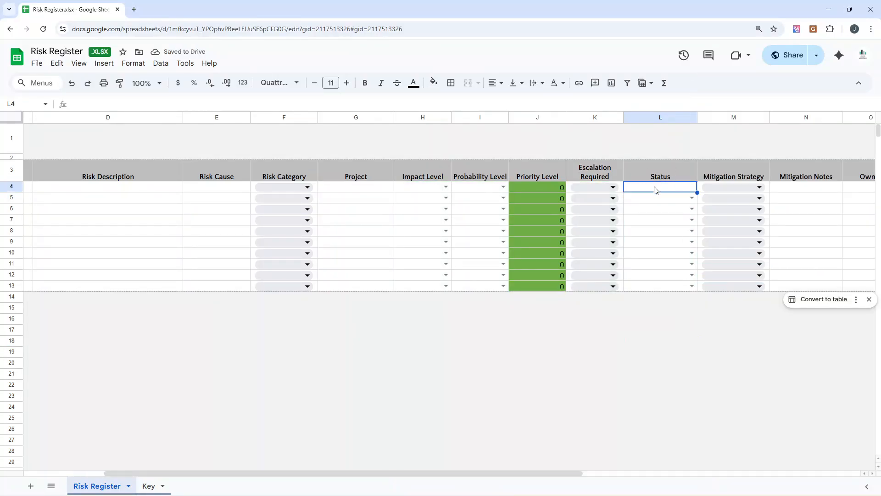
left_click_drag(698, 192, 693, 290)
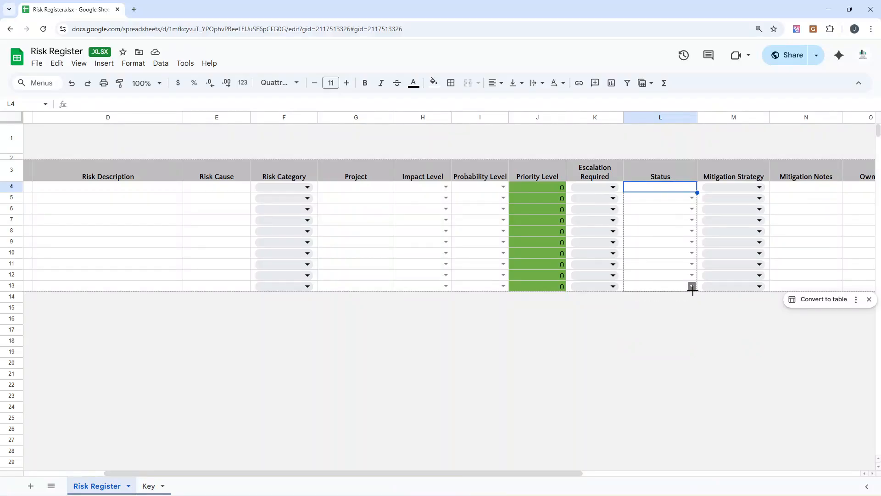
left_click(697, 311)
Step: Examine the Mitigation Strategy column and the options in its row 4 dropdown without choosing one
left_click(670, 188)
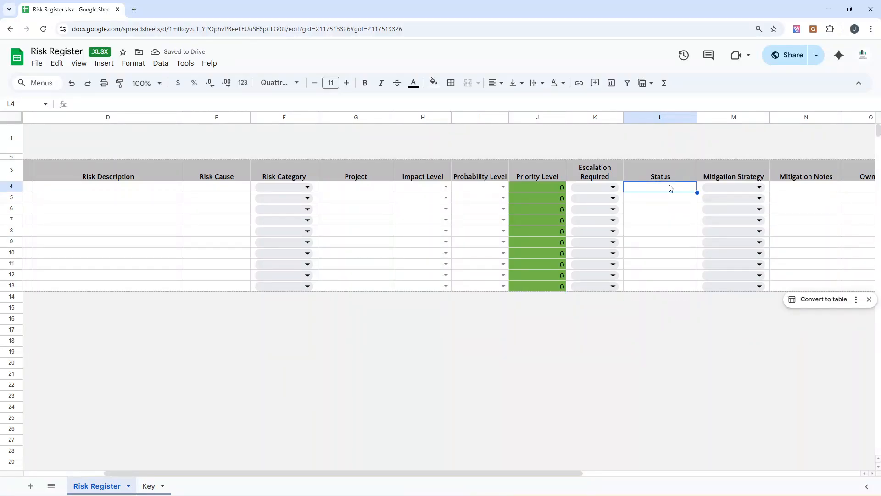
key("Right")
key("Right")
key("Right")
key("Right")
left_click(684, 179)
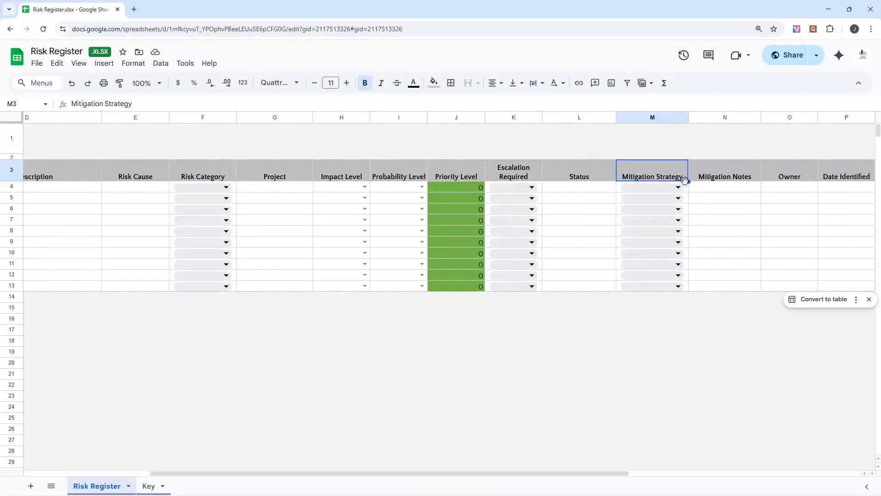
left_click(678, 188)
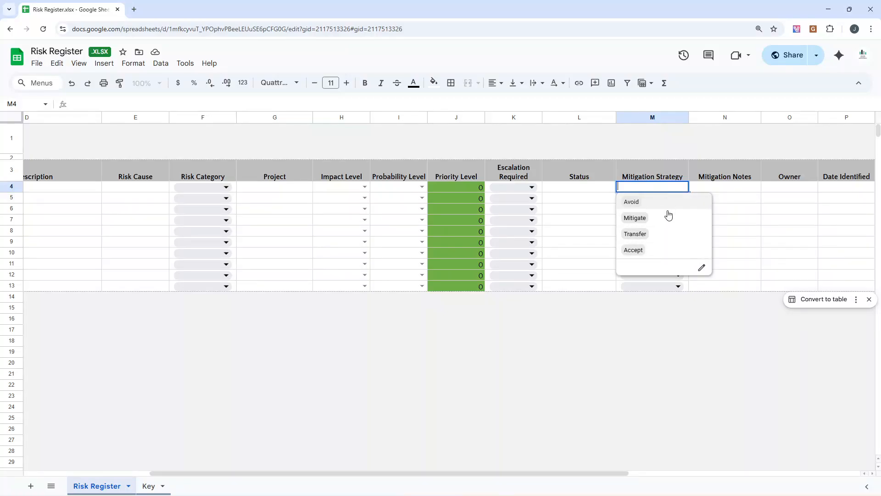
left_click(617, 307)
Step: Review the dropdown validation rule for the Mitigation Strategy cells M4:M13
left_click_drag(620, 286, 624, 183)
right_click(623, 184)
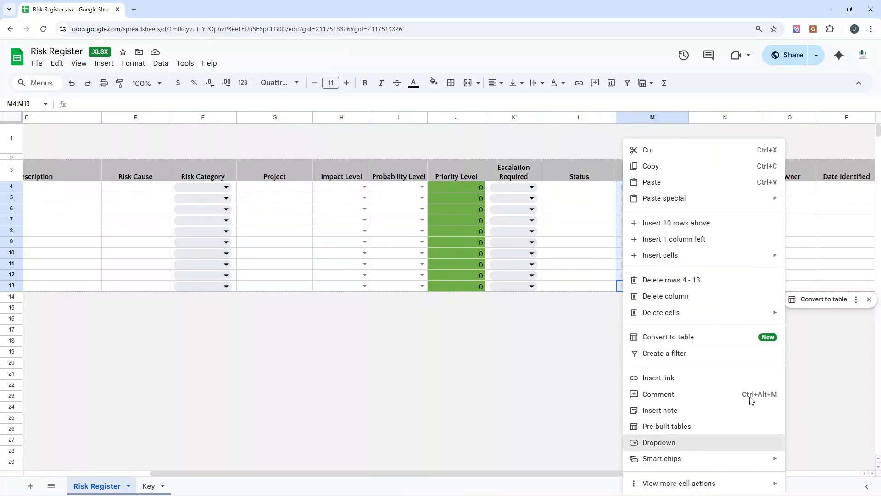
left_click(752, 442)
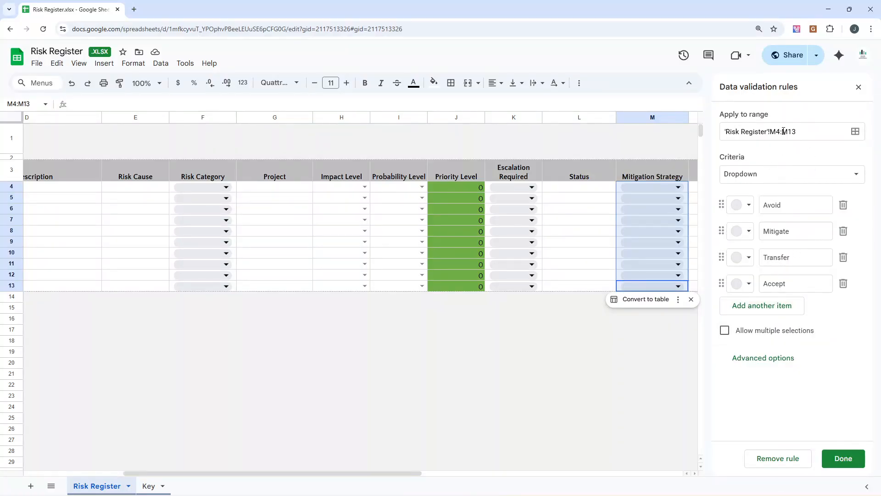
Step: Close the validation rules and widen the Mitigation Notes column N
left_click(858, 88)
left_click(719, 171)
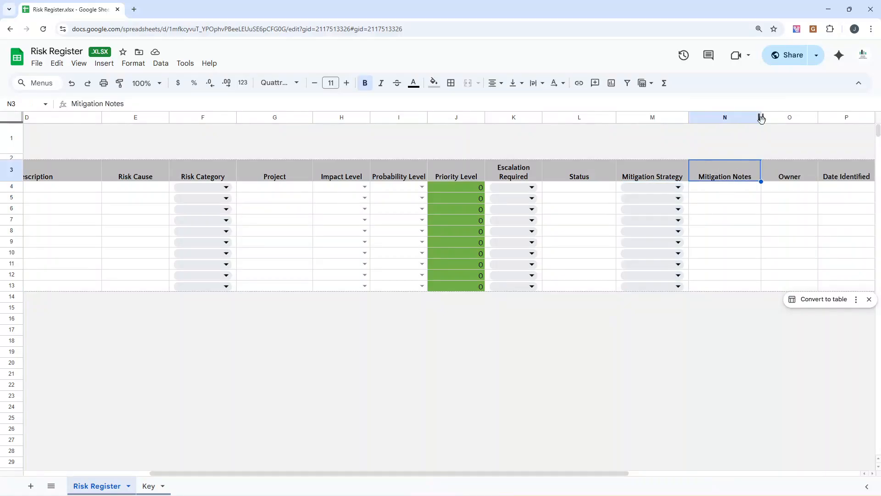
left_click_drag(761, 117, 794, 117)
left_click(761, 190)
scroll(735, 191, "right", 1)
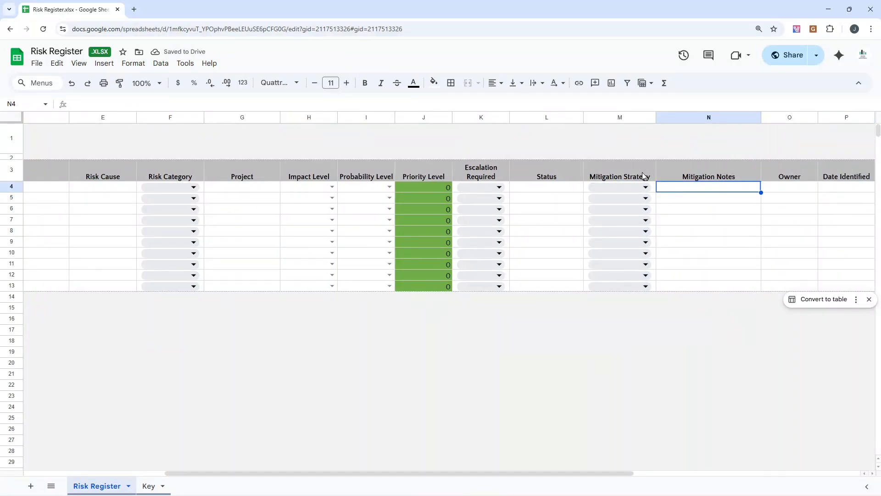
Step: Try the Avoid option in the Mitigation Strategy dropdown in M4 and clear the cell again
left_click(646, 188)
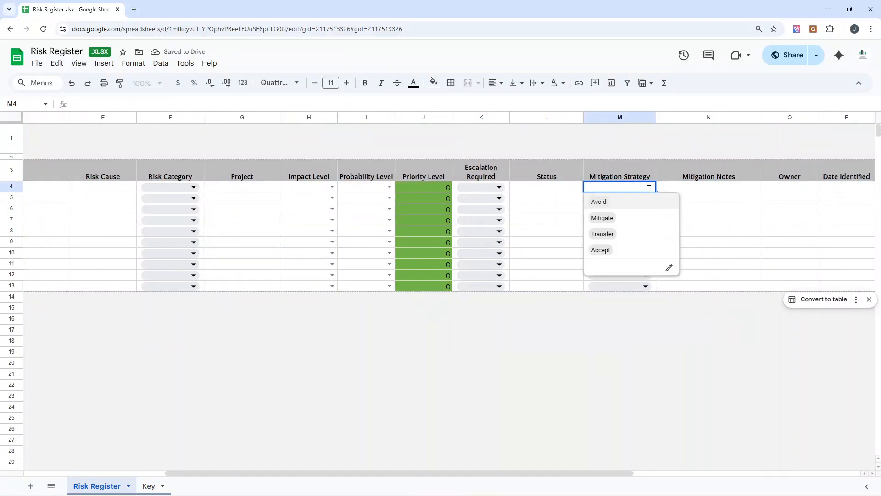
left_click(622, 201)
left_click(699, 190)
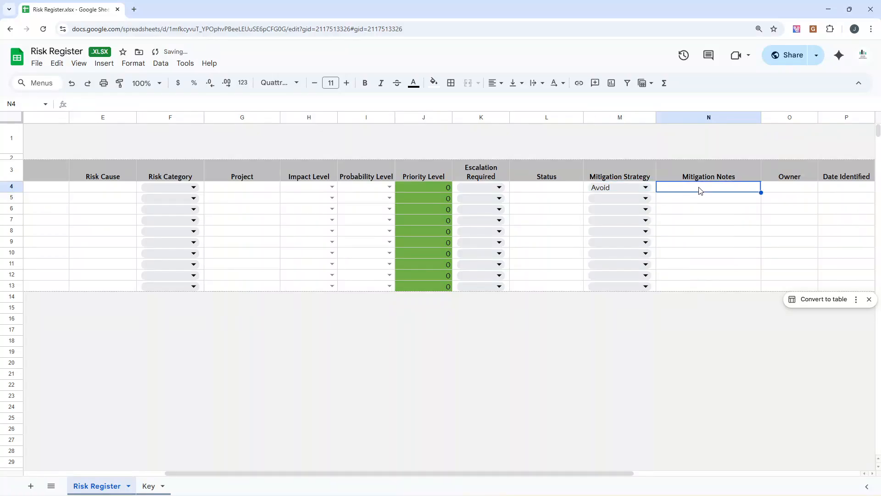
double_click(634, 188)
key("BackSpace")
double_click(632, 189)
key("BackSpace")
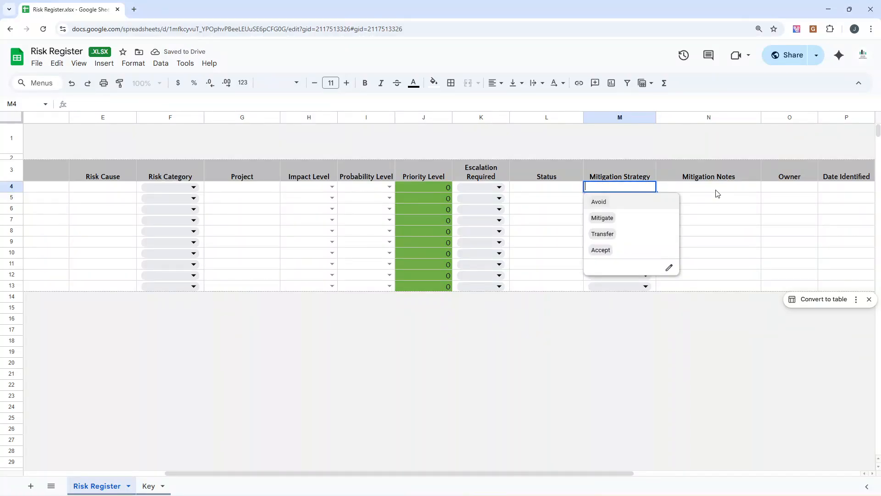
Step: Examine the Mitigation Notes and Owner columns and continue along row 4 to the end of the register
left_click(716, 193)
key("Tab")
key("Tab")
left_click(788, 190)
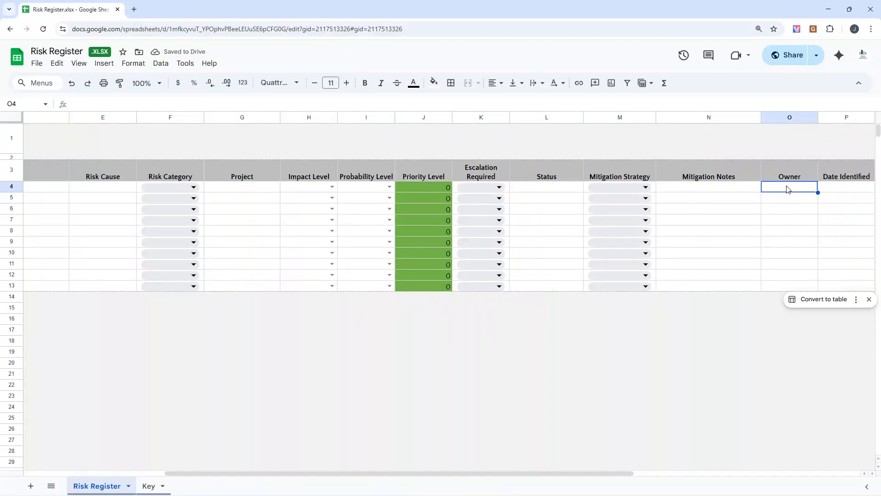
key("Tab")
key("Tab")
key("Tab")
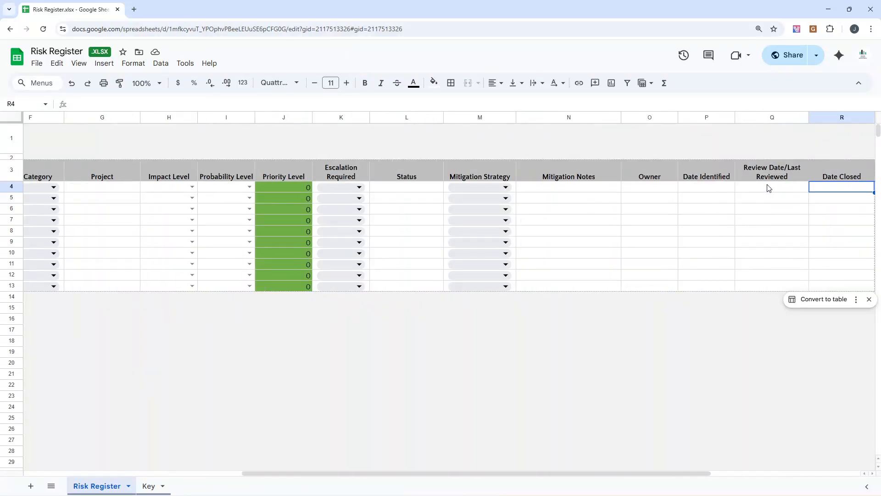
Step: Examine the Date Identified, Review Date/Last Reviewed and Date Closed columns in row 4
left_click(724, 187)
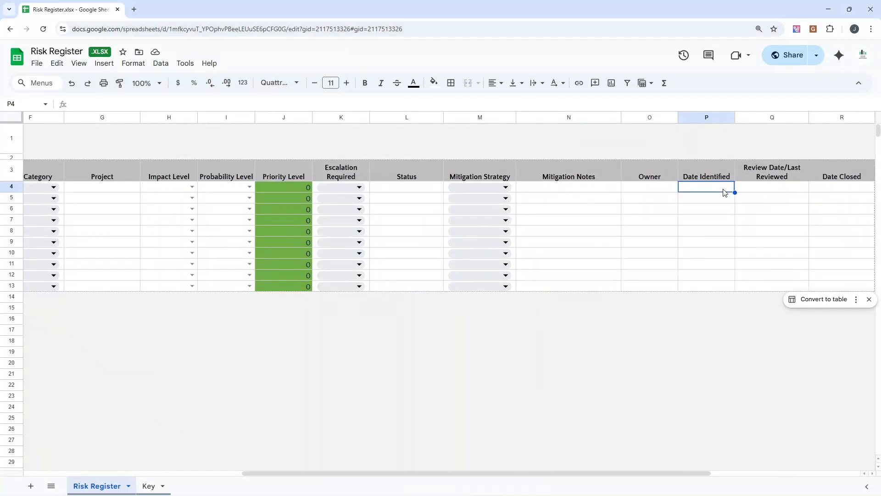
left_click(761, 179)
left_click(754, 188)
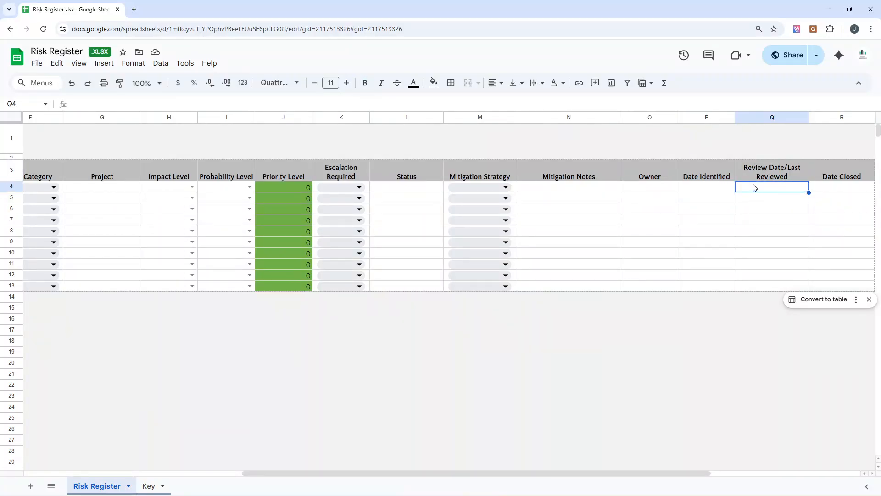
left_click(733, 191)
key("Tab")
key("Tab")
key("Tab")
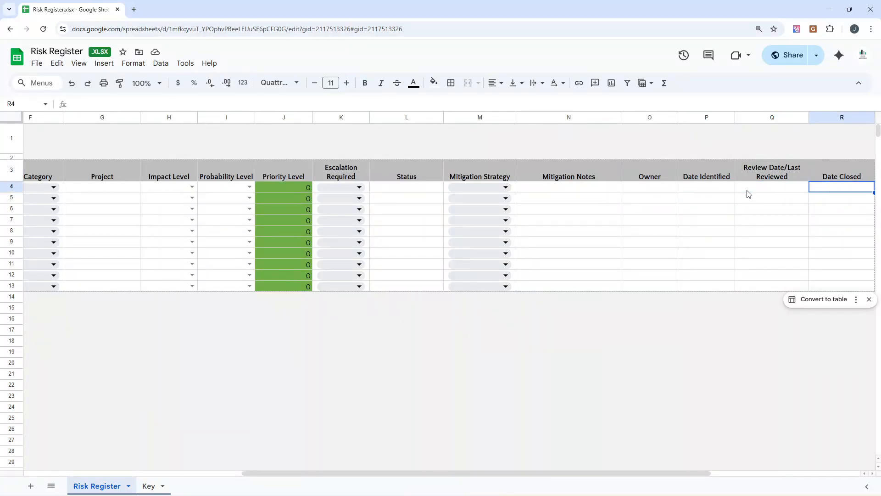
left_click(799, 180)
left_click(801, 192)
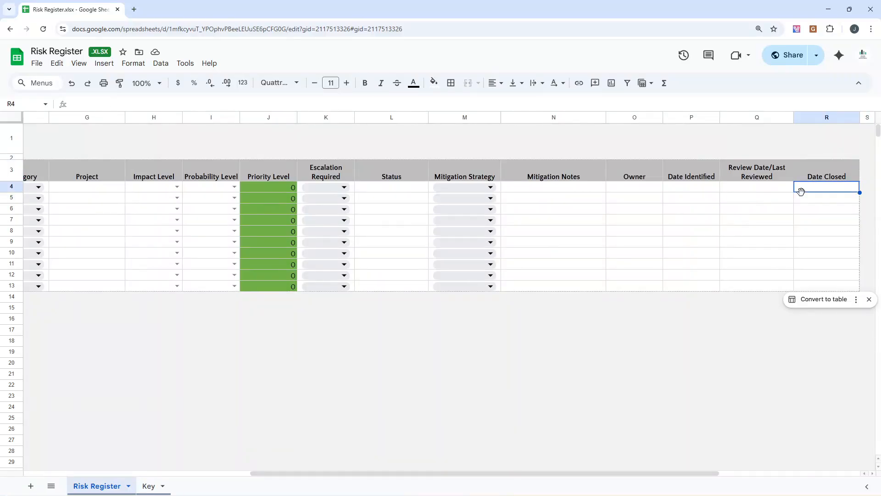
Step: Return to the start of the register and review the header cells from Risk ID to Project
key("Left")
key("Left")
key("Left")
key("Left")
key("Left")
key("Left")
key("Left")
key("Left")
key("Left")
key("Left")
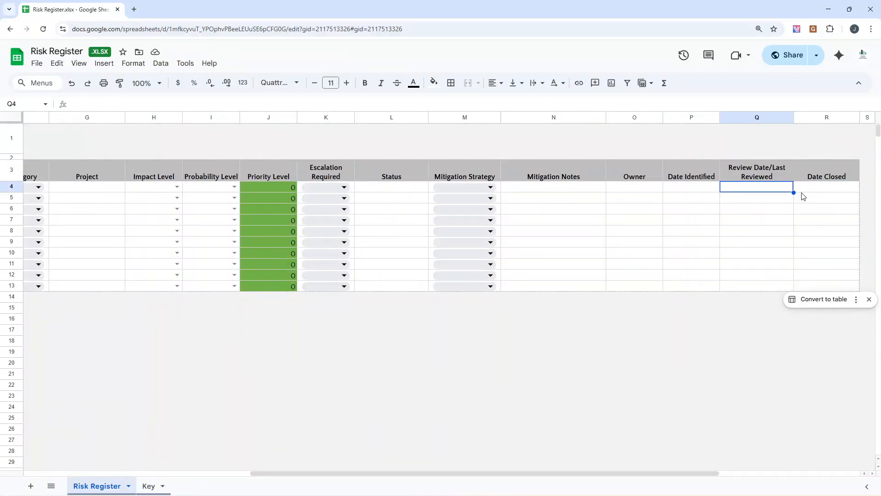
key("Left")
key("Left")
key("Left")
key("Left")
key("Left")
key("Left")
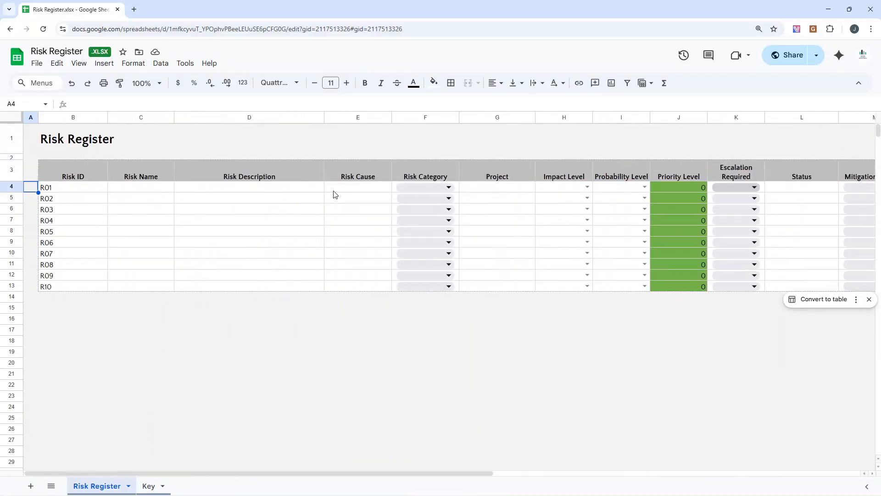
left_click_drag(59, 176, 192, 285)
left_click(104, 179)
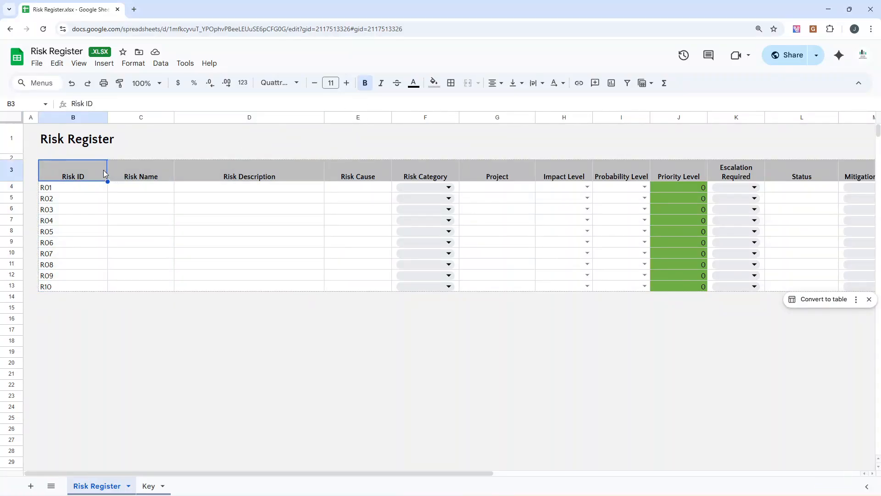
left_click(126, 173)
left_click(215, 179)
left_click(347, 174)
left_click(425, 174)
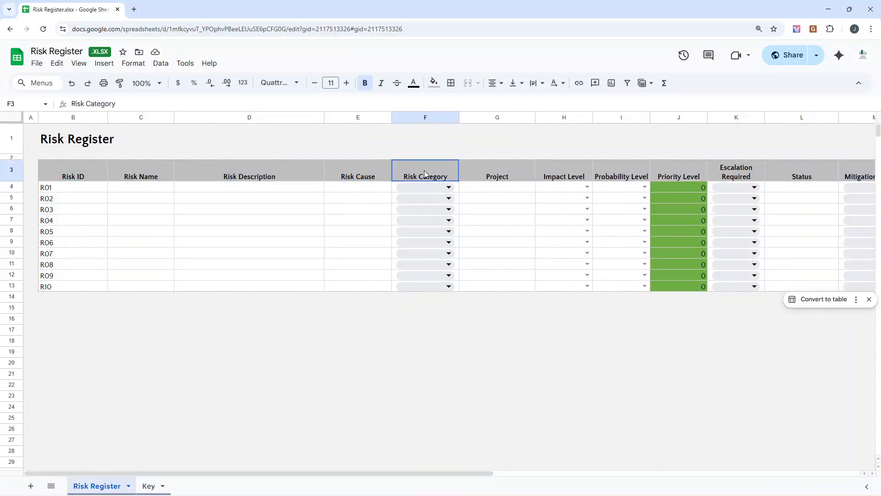
left_click(478, 178)
Step: View the fill colour options for the Risk ID header cell B3 without choosing a colour
left_click(99, 175)
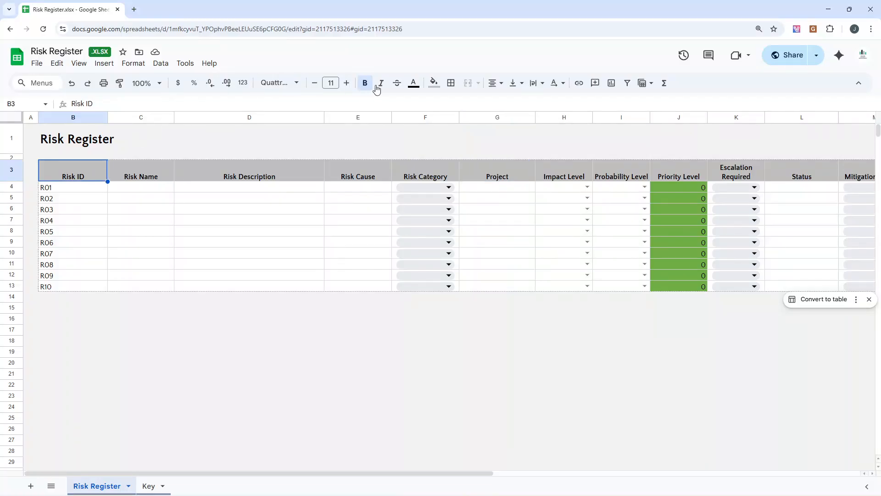
left_click(432, 85)
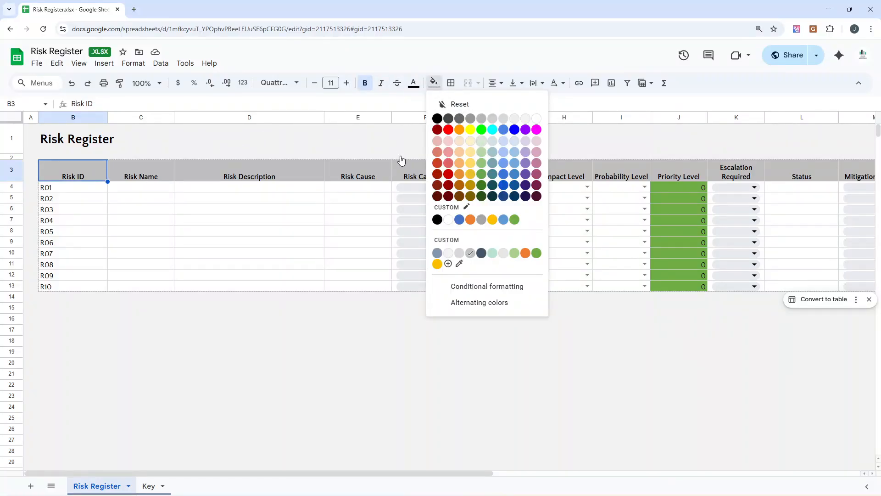
left_click(235, 156)
left_click(138, 173)
left_click(93, 172)
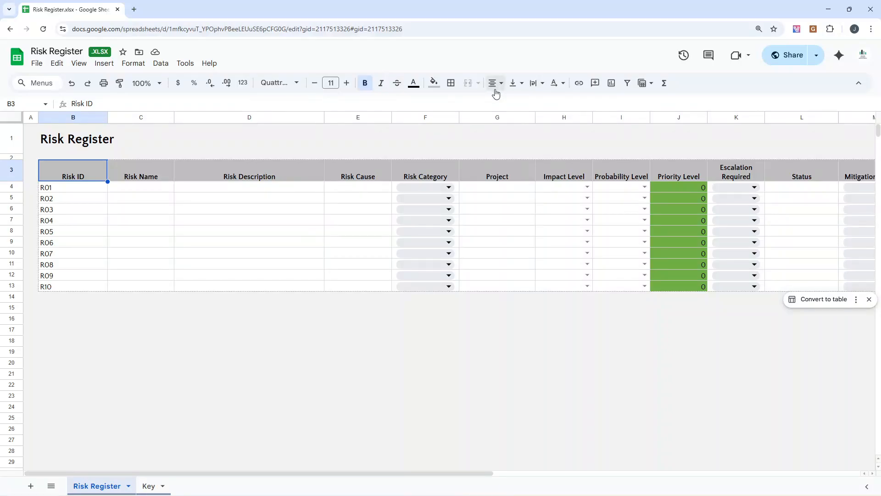
left_click(235, 166)
left_click_drag(138, 195, 146, 210)
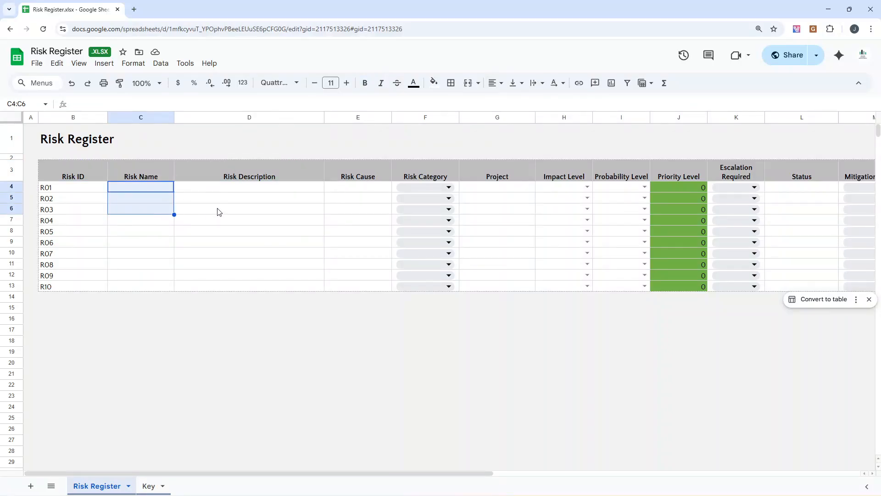
left_click(192, 190)
left_click_drag(193, 190, 218, 212)
left_click(249, 252)
left_click_drag(85, 190, 156, 254)
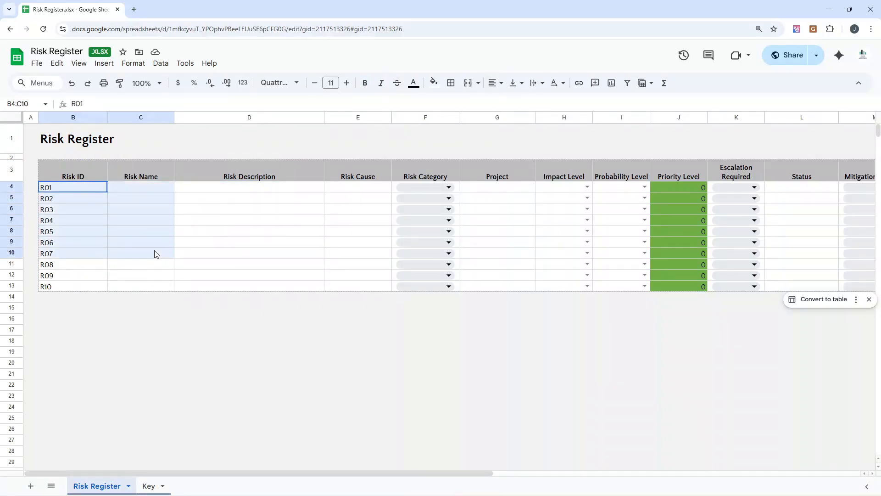
left_click(181, 232)
left_click_drag(146, 189, 148, 201)
left_click(193, 190)
Step: Select B3:D11 and view the border options without applying one
left_click(95, 172)
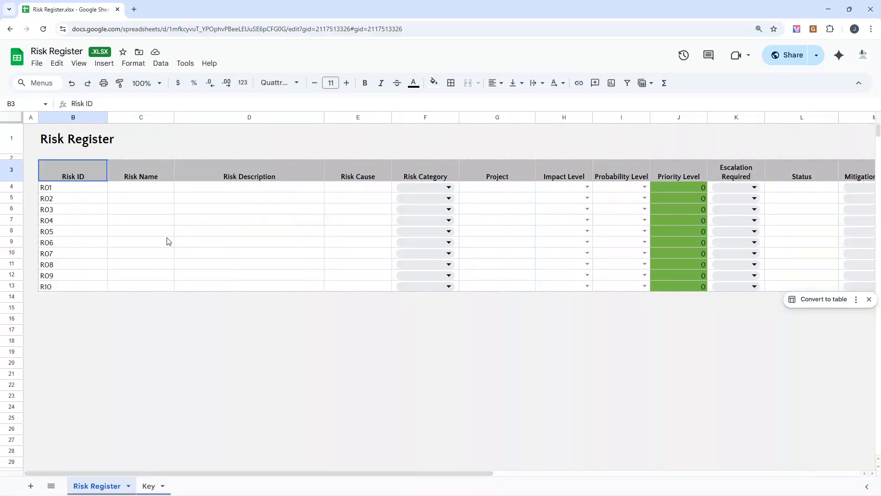
left_click(284, 265, "shift")
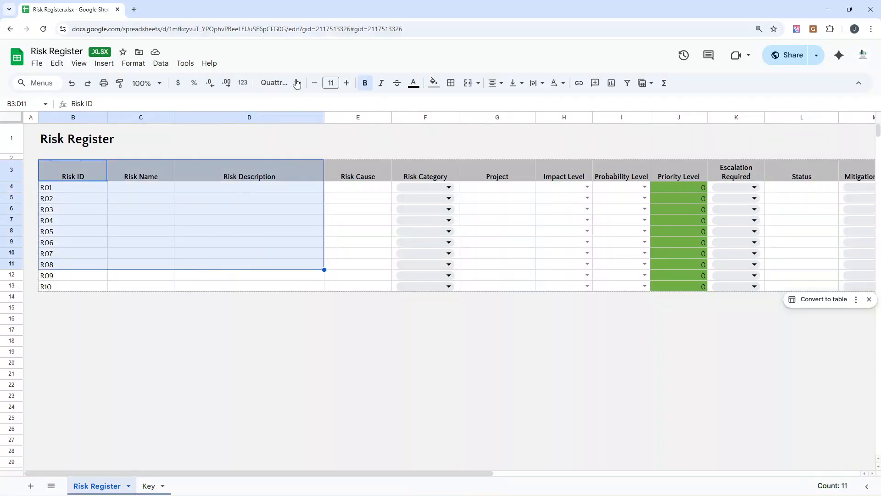
left_click(459, 86)
left_click(233, 294)
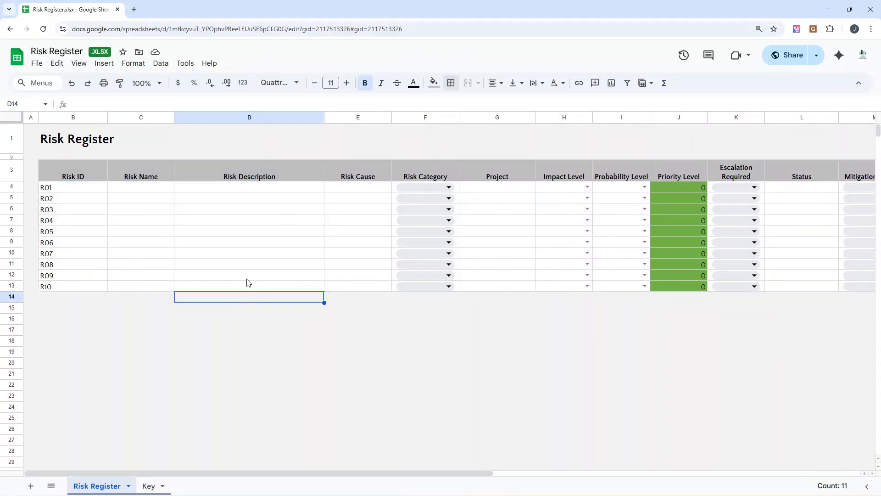
Step: Look across row 9 of the register to the Date Closed column and back to column A
left_click(245, 242)
key("Right")
key("Right")
key("Right")
key("Right")
key("Right")
key("Right")
key("Right")
key("Right")
key("Right")
key("Right")
key("Right")
key("Right")
key("Right")
key("Right")
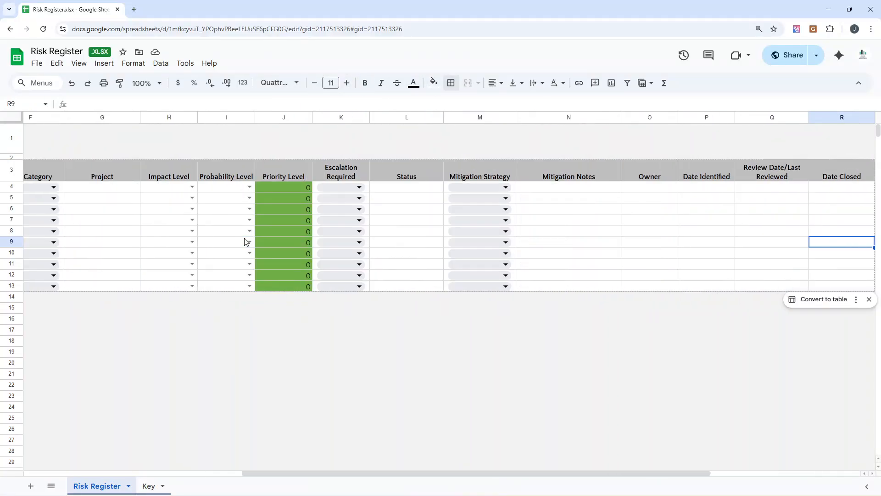
key("Left")
key("Left")
key("Left")
key("Left")
key("Left")
key("Left")
key("Left")
key("Left")
key("Left")
key("Left")
key("Left")
key("Left")
key("Left")
key("Left")
key("Left")
key("Left")
key("Left")
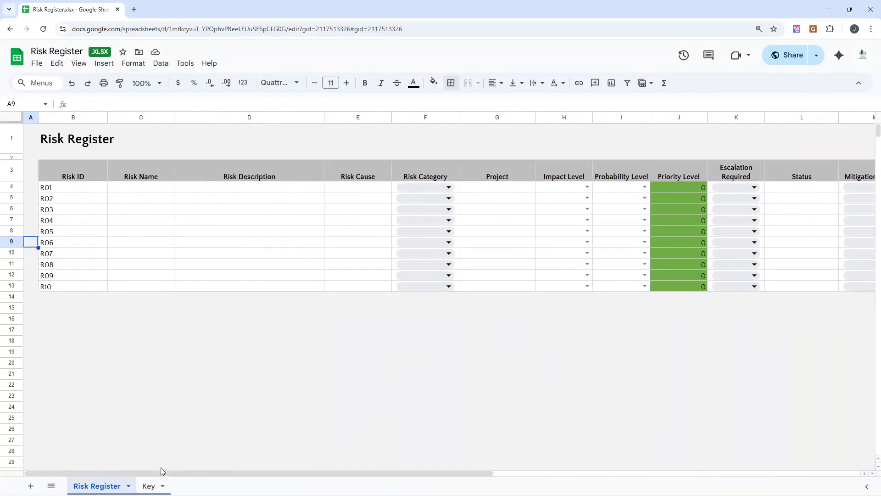
Step: Examine the impact and probability matrix on the Key sheet together with its Risk Impact vs Probability colour bands
left_click(148, 486)
left_click(105, 187)
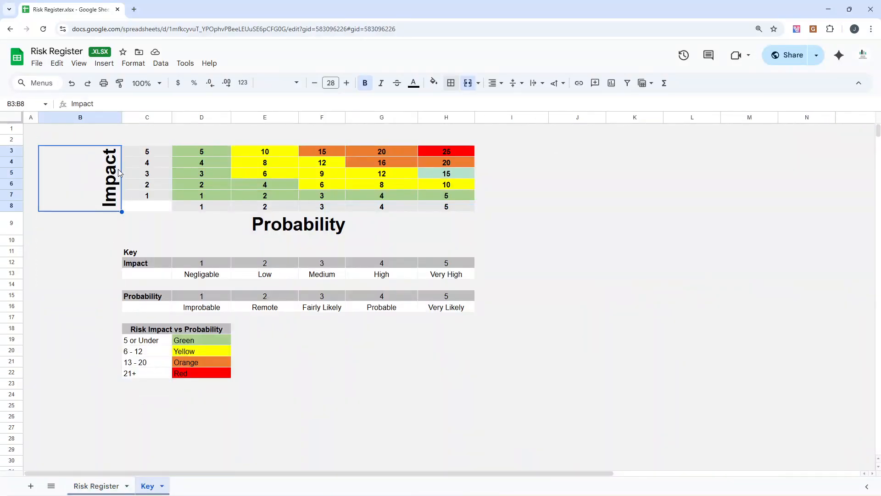
left_click_drag(148, 155, 449, 216)
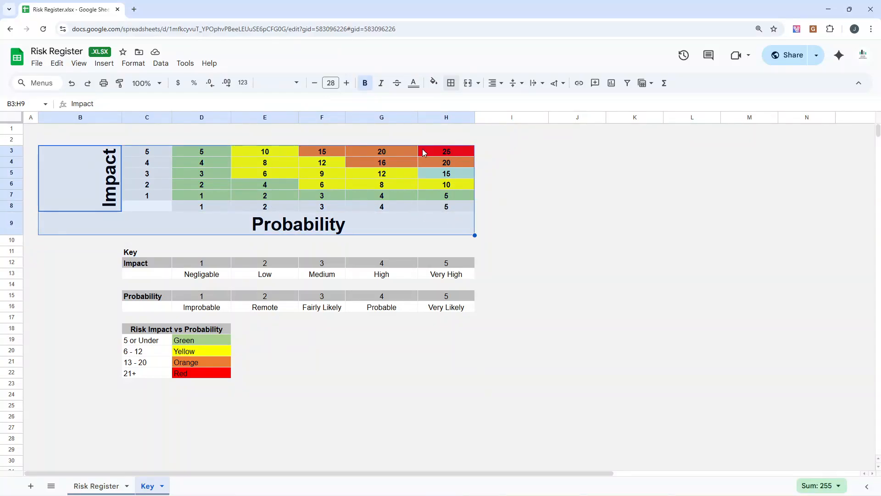
left_click(142, 333)
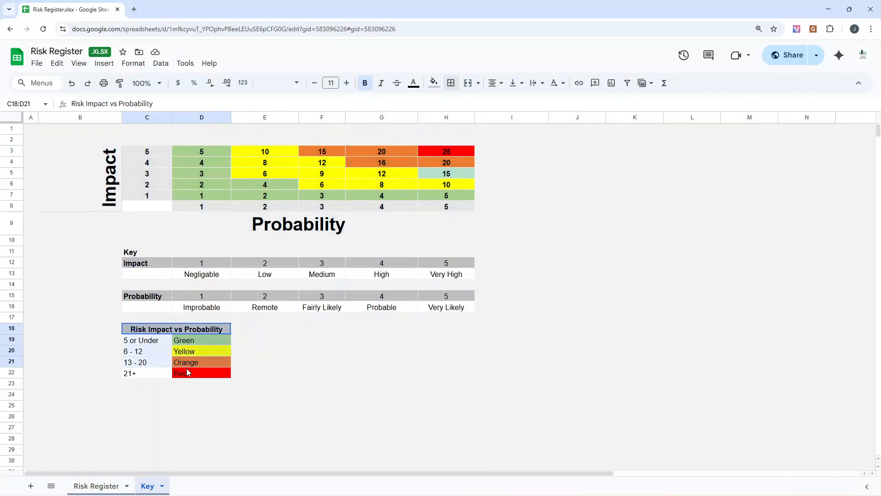
left_click(145, 153)
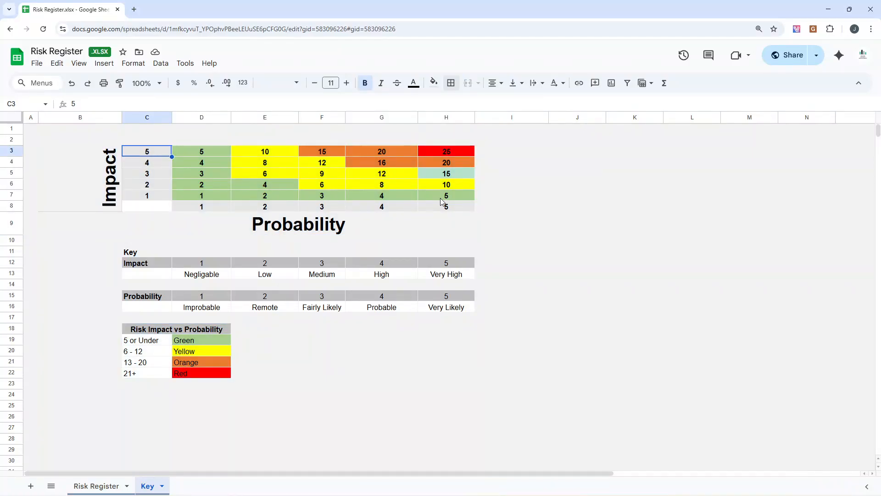
left_click(444, 153)
left_click(265, 153)
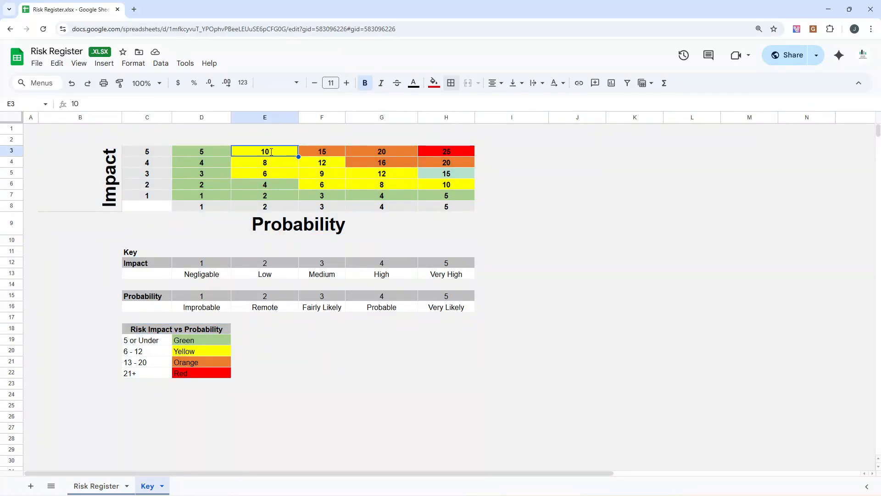
left_click(203, 153)
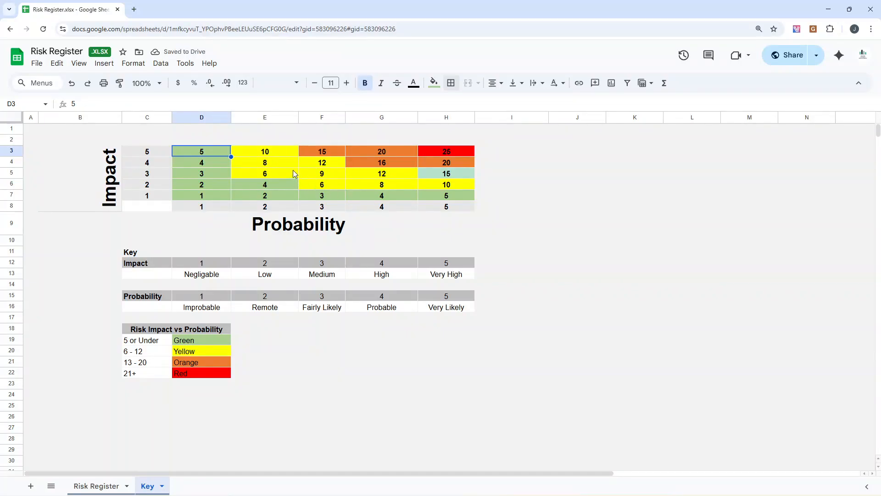
Step: Examine the Impact scale on the Key sheet, going through each rating in row 12 and its description in row 13
left_click(113, 484)
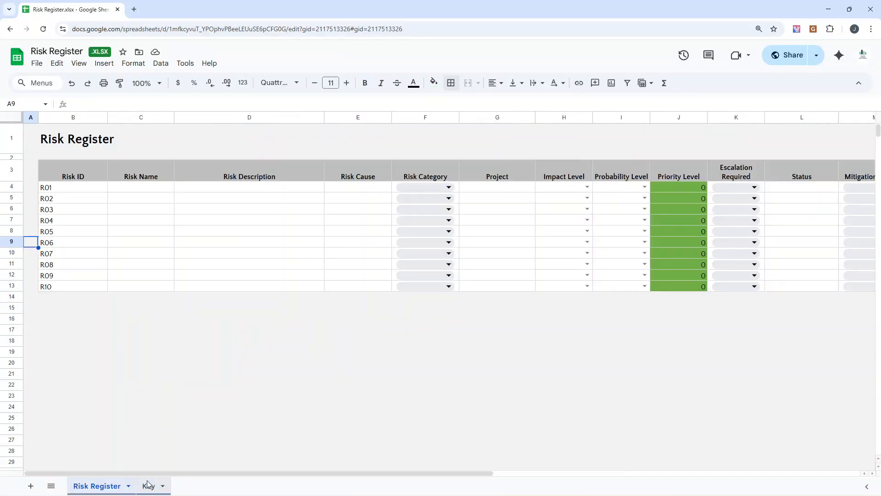
left_click(148, 485)
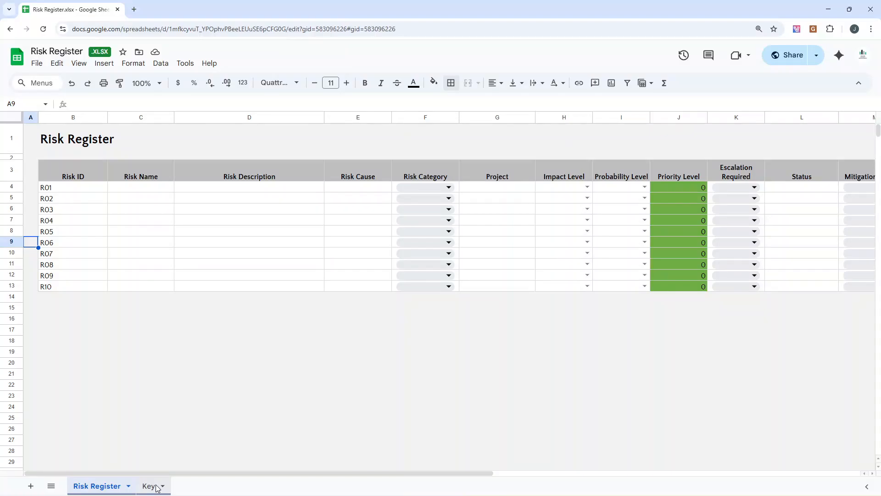
left_click_drag(135, 254, 161, 269)
left_click(170, 262)
left_click(196, 272)
left_click(195, 264)
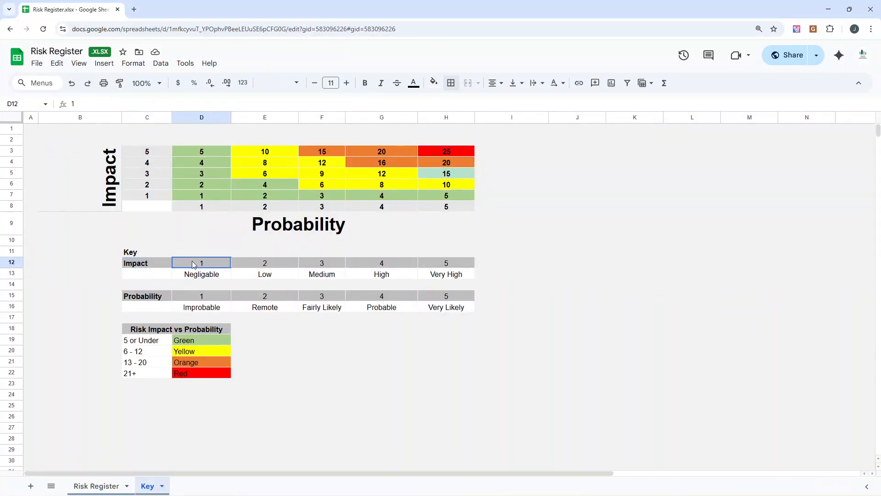
left_click(206, 275)
left_click(225, 253)
left_click(216, 266)
left_click(214, 274)
left_click(277, 265)
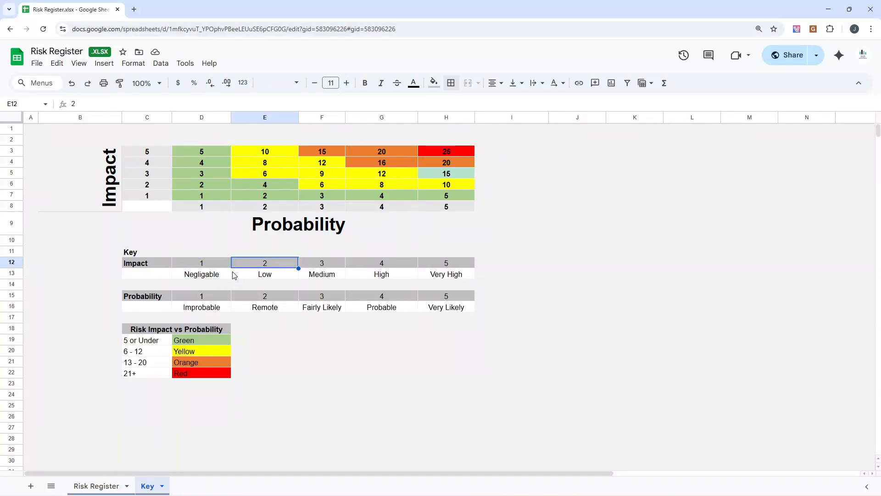
left_click(219, 276)
left_click(257, 271)
left_click(313, 265)
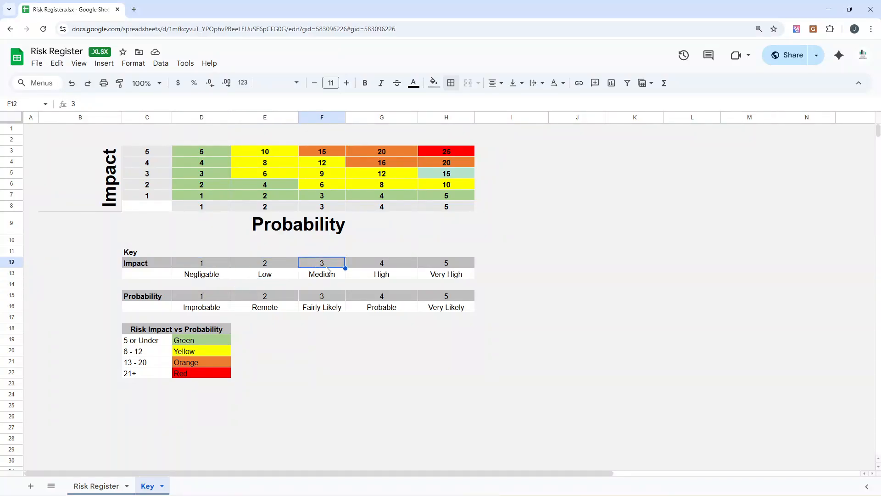
left_click(324, 274)
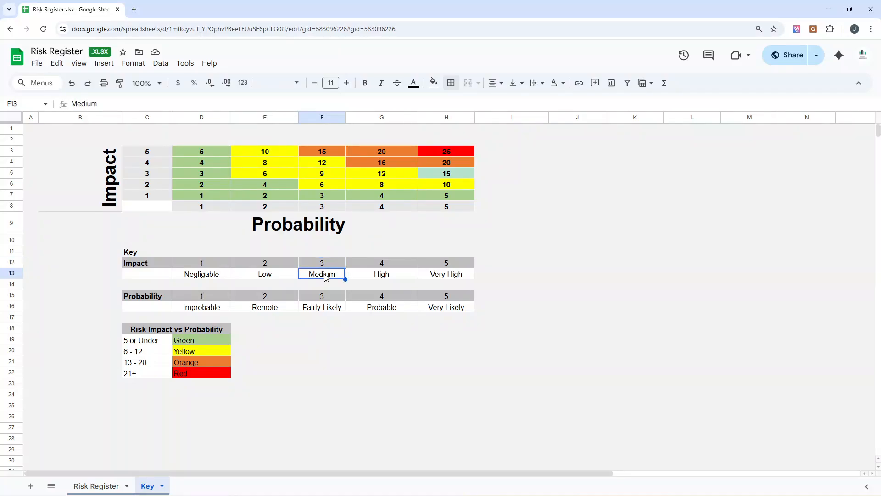
left_click(368, 265)
left_click(374, 275)
left_click(452, 264)
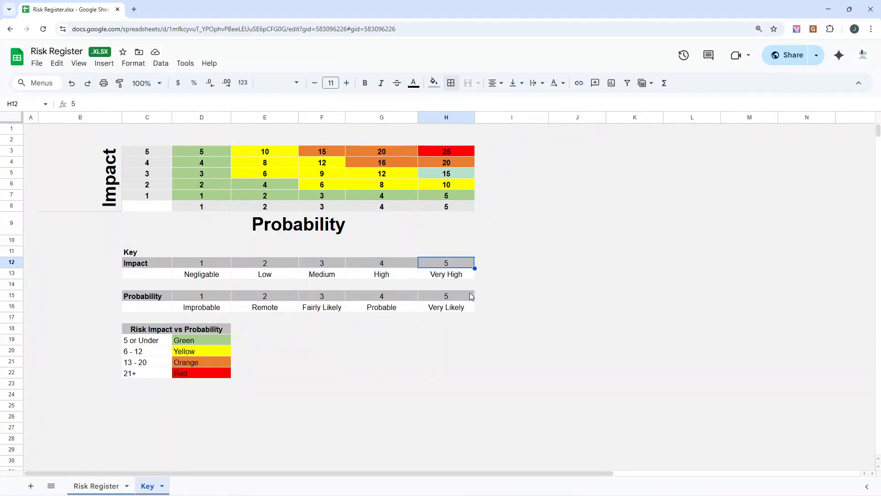
Step: Examine the Probability scale on the Key sheet, going through the rating descriptions in row 16
left_click(167, 299)
left_click(201, 308)
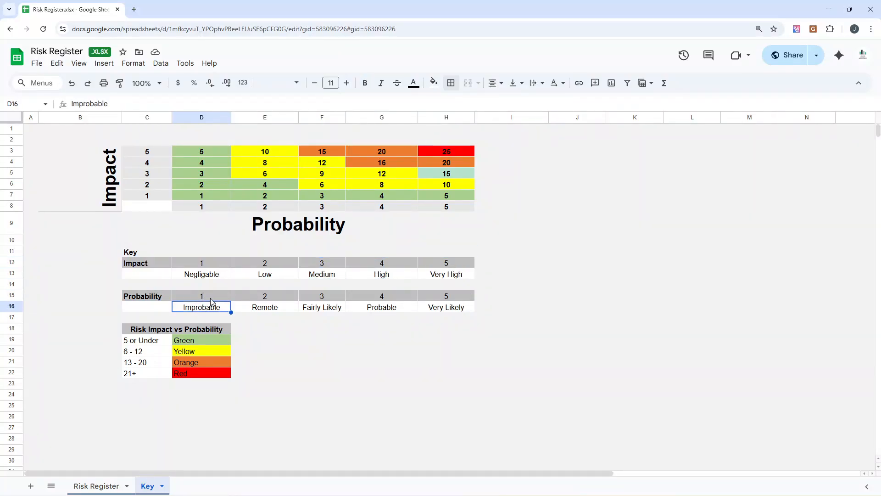
left_click(265, 305)
left_click(321, 309)
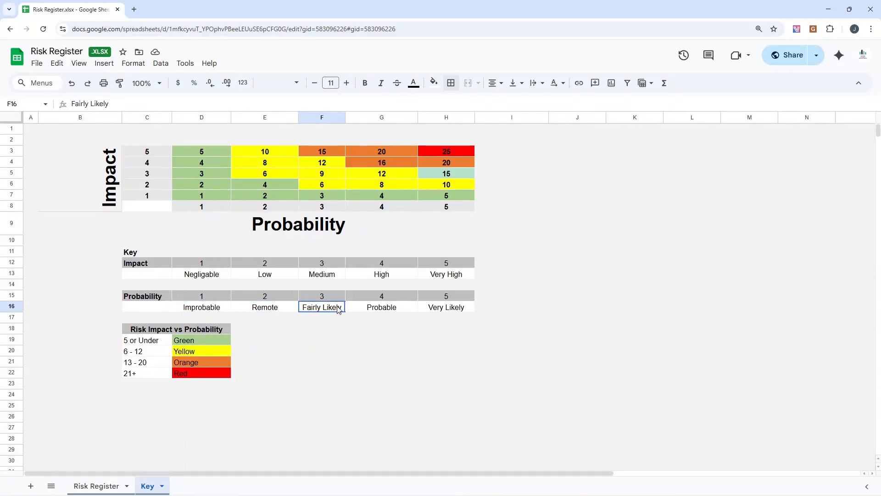
left_click(395, 311)
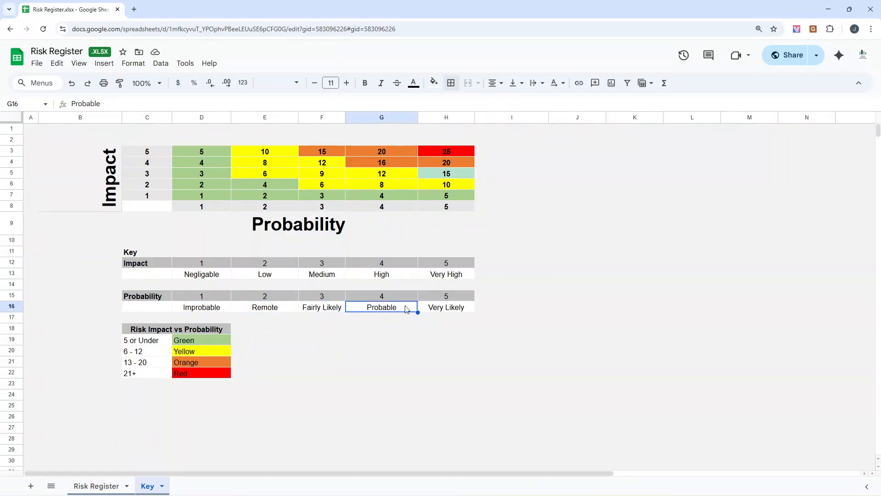
left_click(444, 311)
left_click(507, 311)
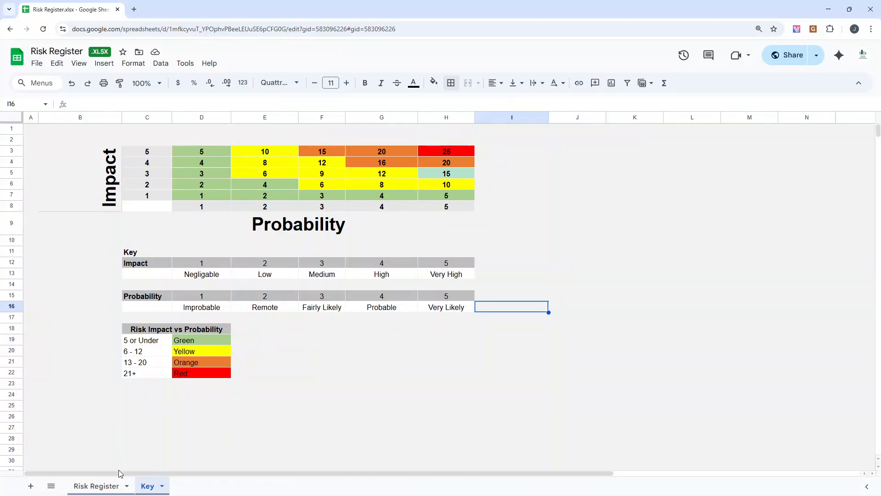
Step: On the Risk Register sheet, select the Impact Level and Probability Level headers, and look across row 5 past Date Closed and back to column A
left_click(97, 485)
left_click_drag(569, 174, 615, 174)
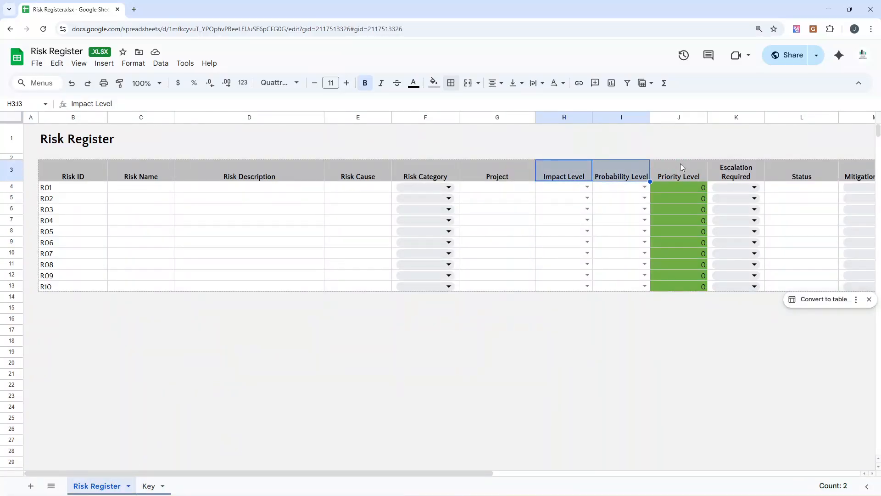
left_click(504, 199)
key("Right")
key("Right")
key("Right")
key("Right")
key("Right")
key("Right")
key("Right")
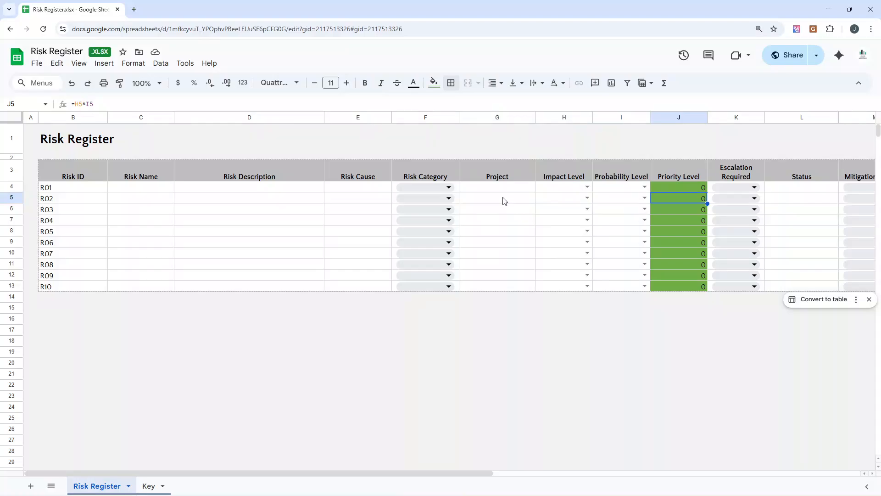
key("Right")
key("Right")
key("Right")
key("Right")
key("Right")
key("Right")
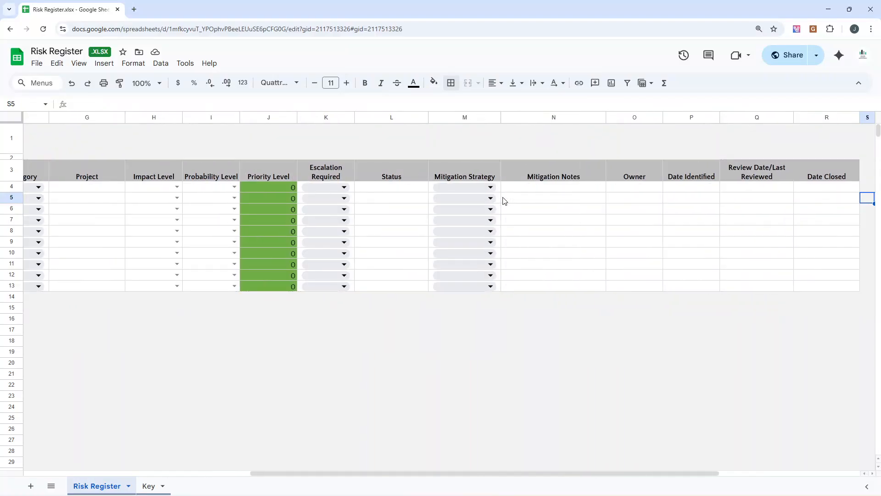
key("Left")
key("Left")
key("Left")
key("Left")
key("Left")
key("Left")
key("Left")
key("Left")
key("Left")
key("Left")
key("Left")
key("Left")
key("Left")
key("Left")
key("Left")
key("Left")
key("Left")
key("Left")
key("Left")
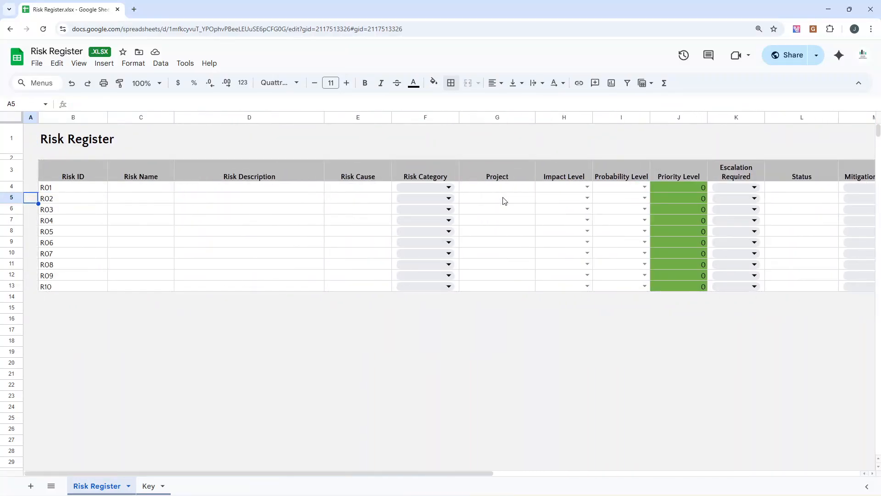